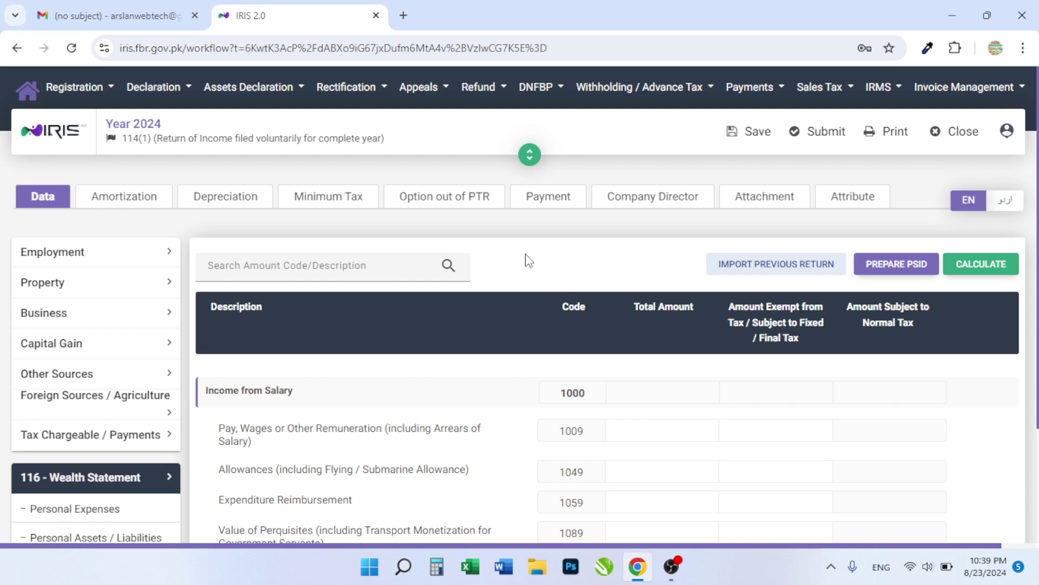
In the wealth statement's Personal Assets / Liabilities, add a non-business investment entry with the account number and the contents "abc".
{"action": "scroll", "coordinate": [517, 319], "scroll_direction": "down", "scroll_amount": 2}
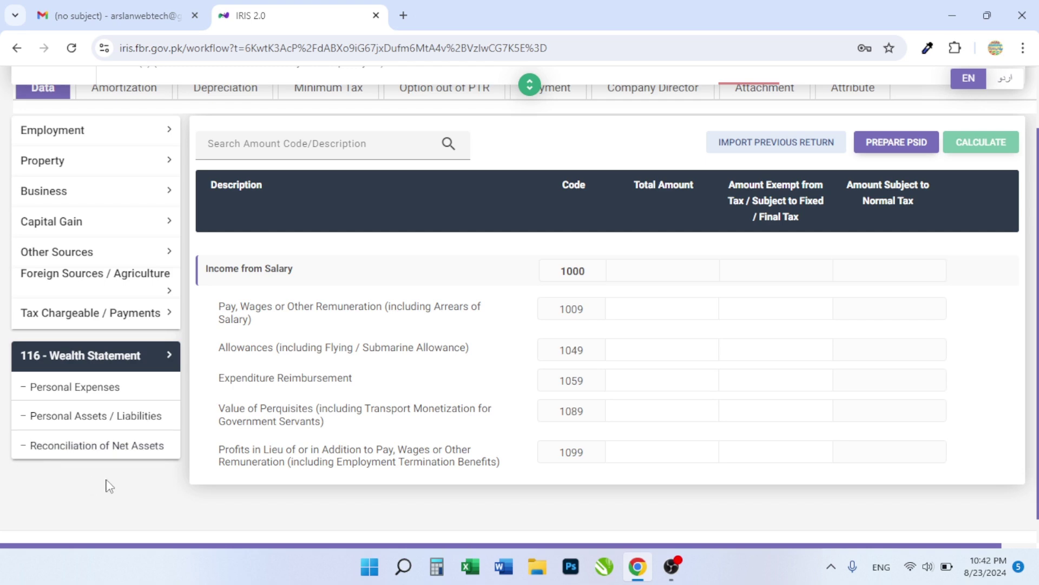
{"action": "left_click", "coordinate": [55, 416]}
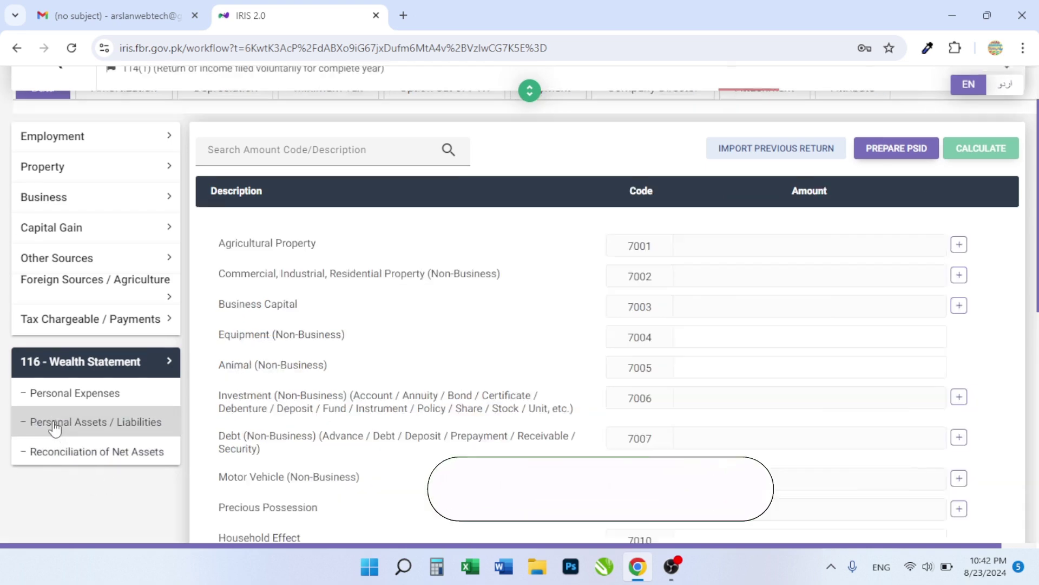
{"action": "scroll", "coordinate": [470, 412], "scroll_direction": "down", "scroll_amount": 2}
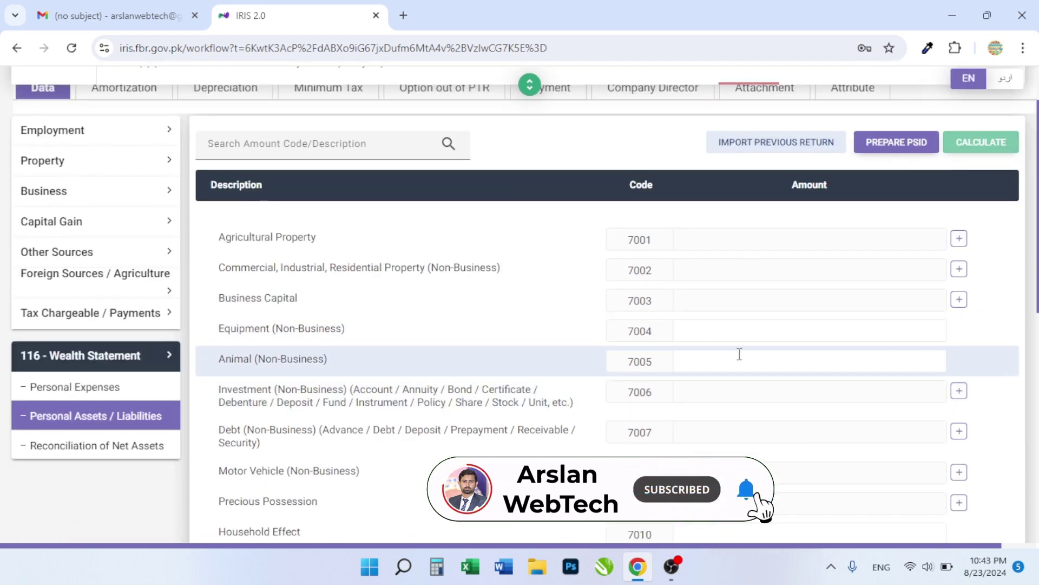
{"action": "scroll", "coordinate": [739, 354], "scroll_direction": "down", "scroll_amount": 3}
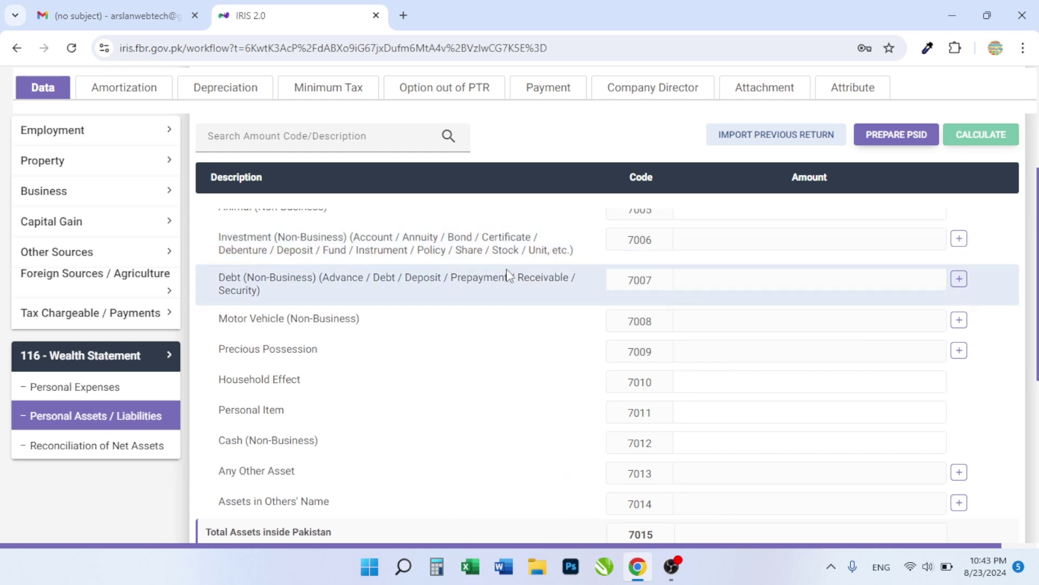
{"action": "scroll", "coordinate": [487, 320], "scroll_direction": "up", "scroll_amount": 2}
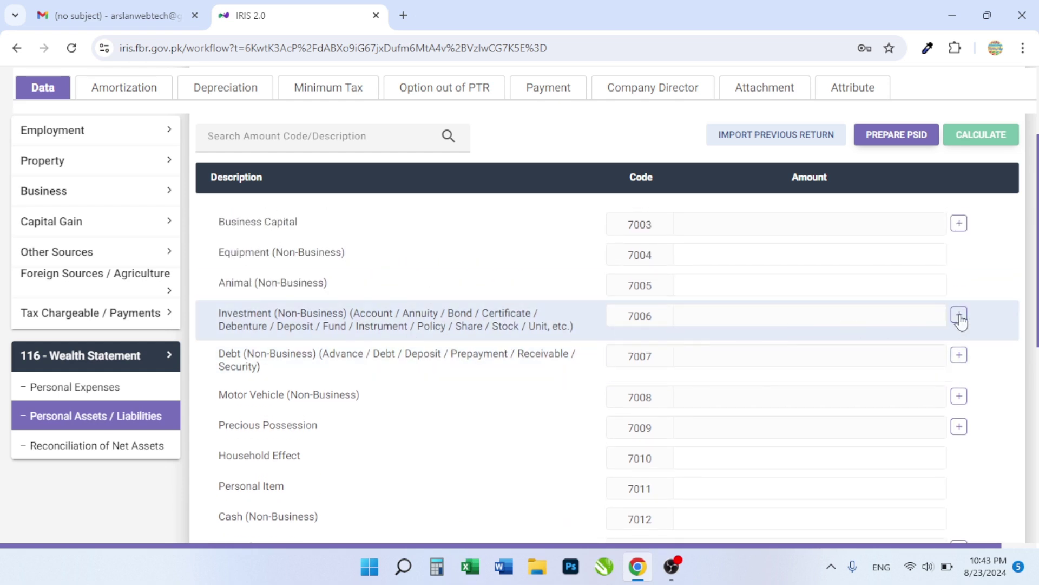
{"action": "scroll", "coordinate": [961, 318], "scroll_direction": "up", "scroll_amount": 1}
{"action": "left_click", "coordinate": [960, 360]}
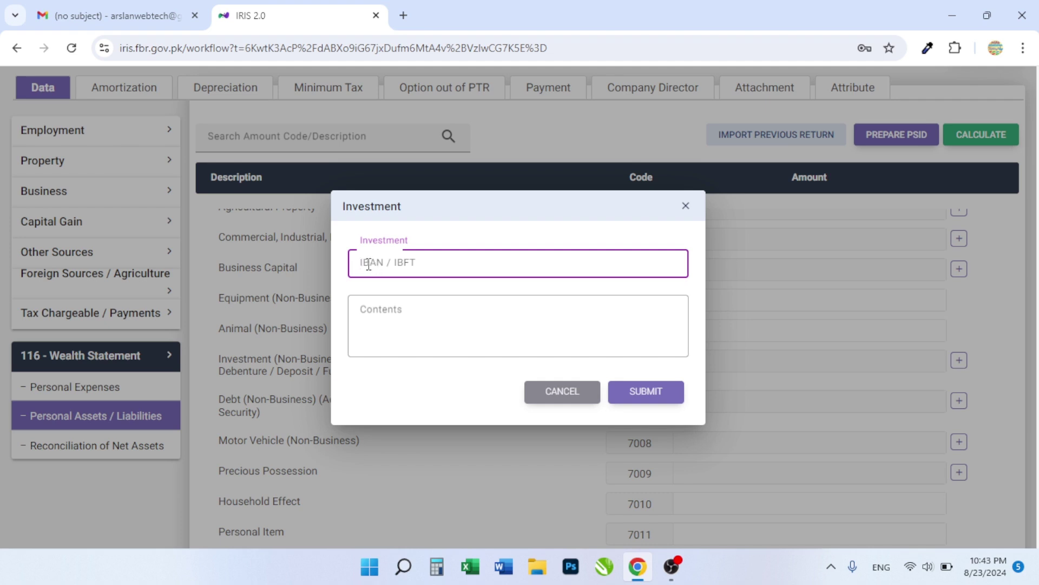
{"action": "type", "text": "123456"}
{"action": "left_click", "coordinate": [385, 315]}
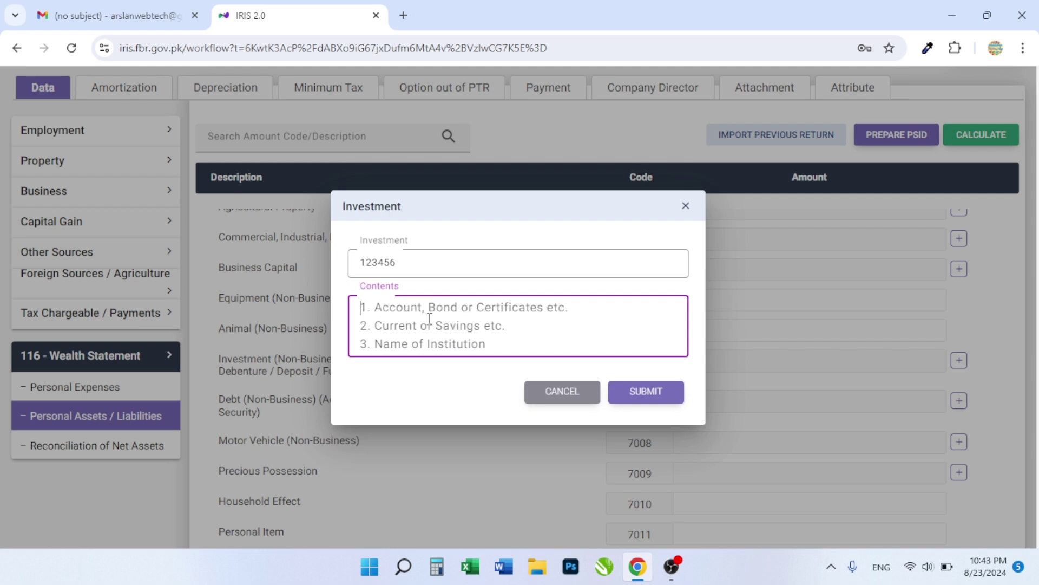
{"action": "type", "text": "abc"}
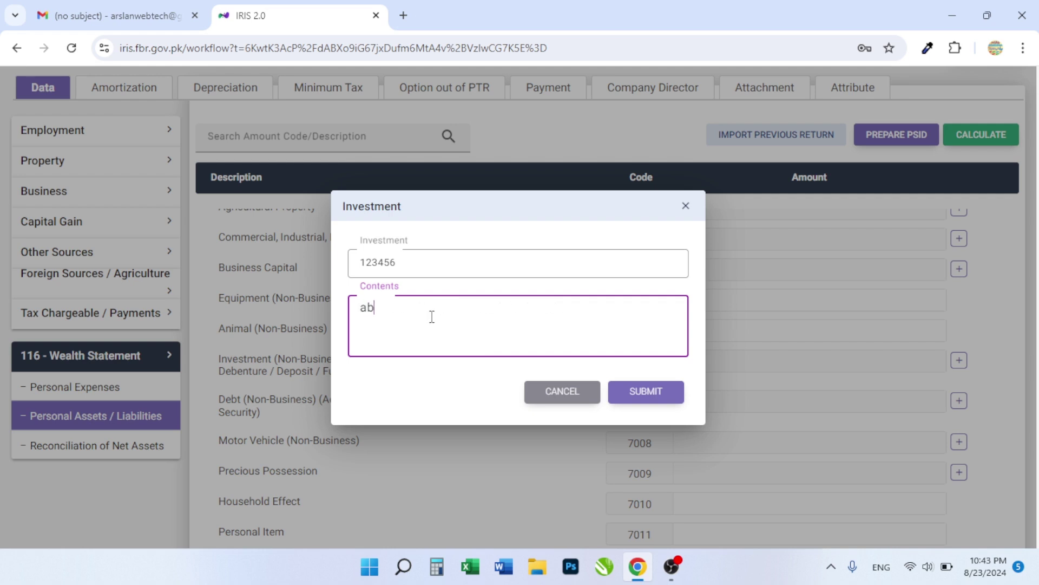
{"action": "left_click", "coordinate": [651, 394]}
Set the new investment entry's amount to 20,000 and recalculate the wealth statement.
{"action": "left_click", "coordinate": [934, 356]}
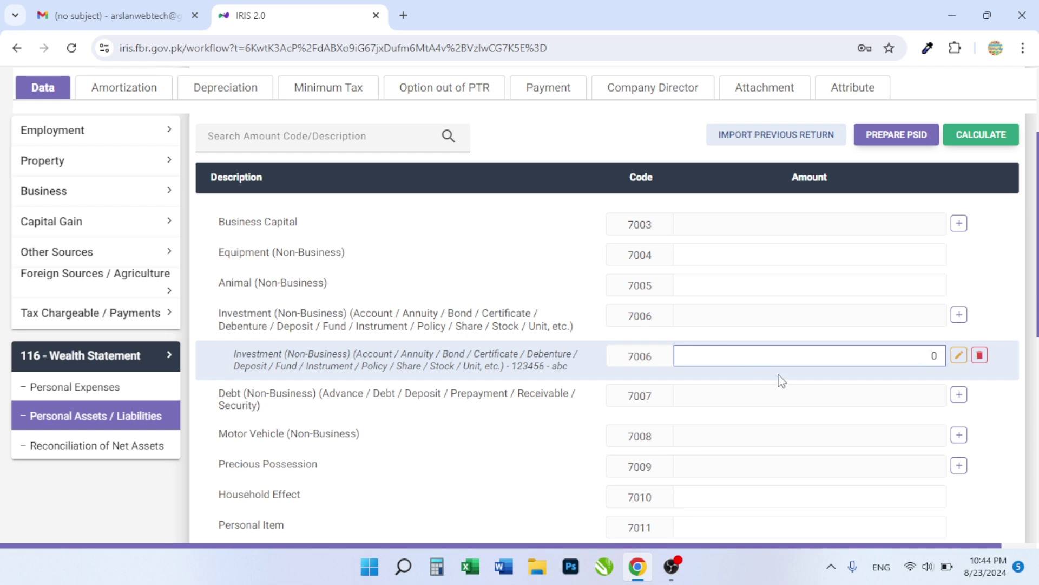
{"action": "scroll", "coordinate": [780, 378], "scroll_direction": "down", "scroll_amount": 3}
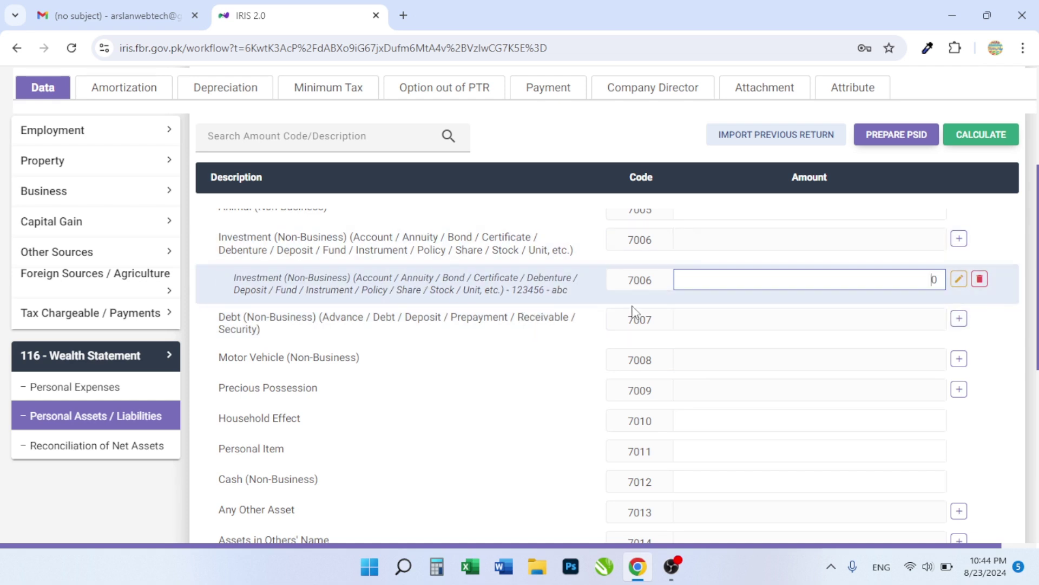
{"action": "double_click", "coordinate": [936, 281]}
{"action": "key", "text": "BackSpace"}
{"action": "type", "text": "200000"}
{"action": "left_click", "coordinate": [984, 134]}
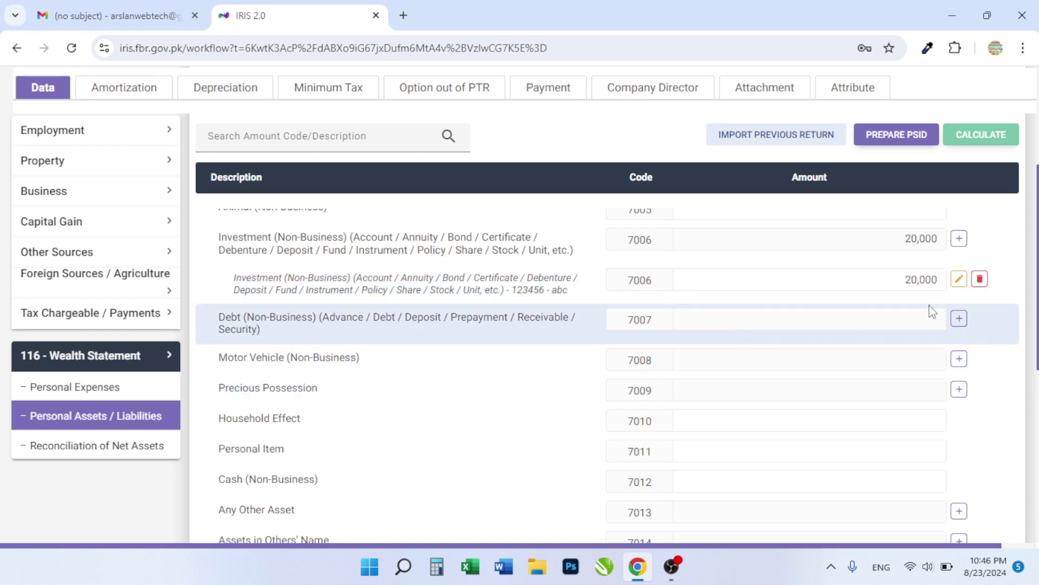
Change the investment entry's amount to 200,000 and recalculate the statement.
{"action": "left_click", "coordinate": [903, 282]}
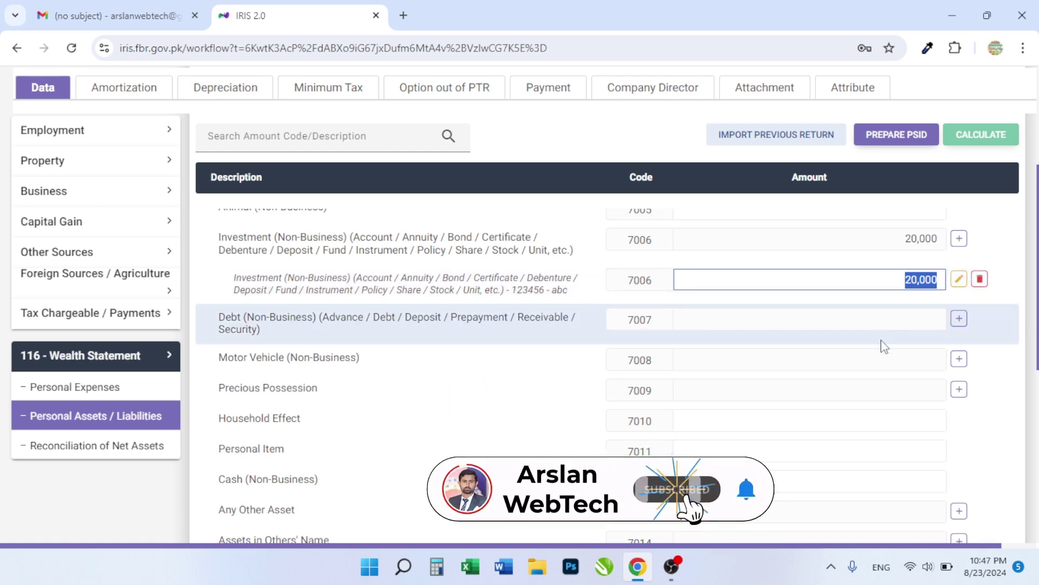
{"action": "key", "text": "BackSpace"}
{"action": "type", "text": "2"}
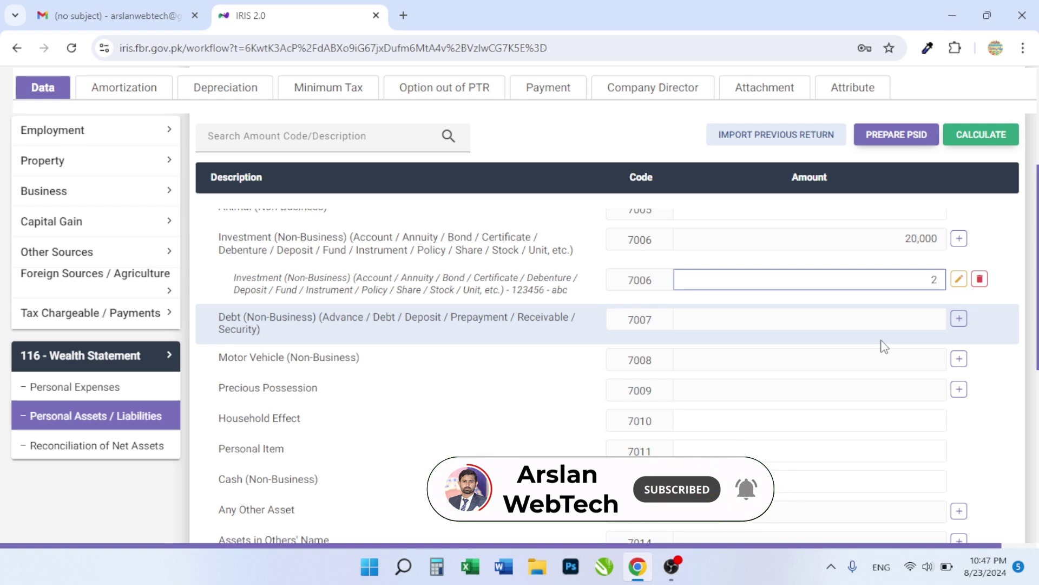
{"action": "type", "text": ",000,000"}
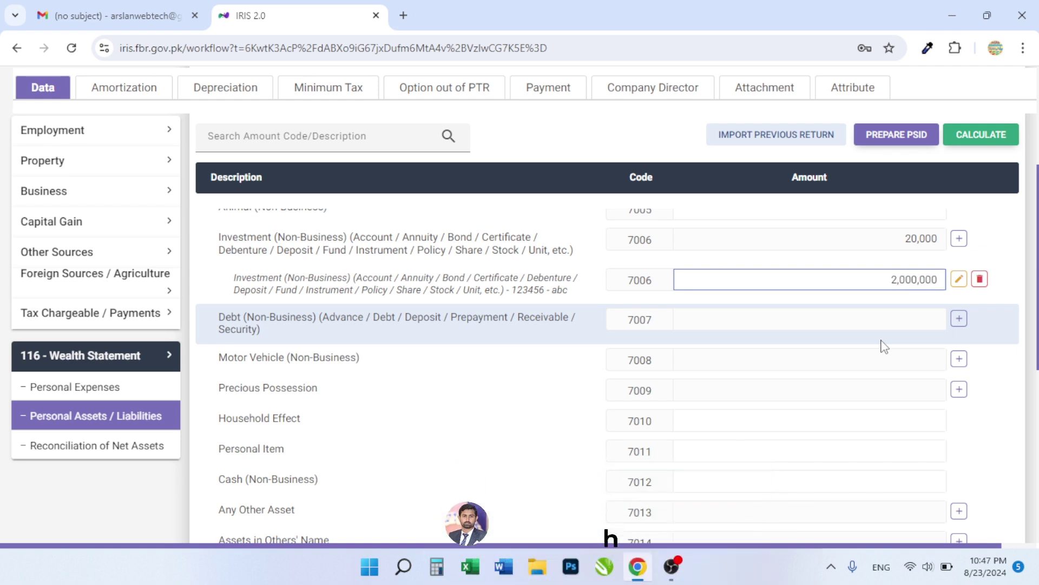
{"action": "key", "text": "BackSpace"}
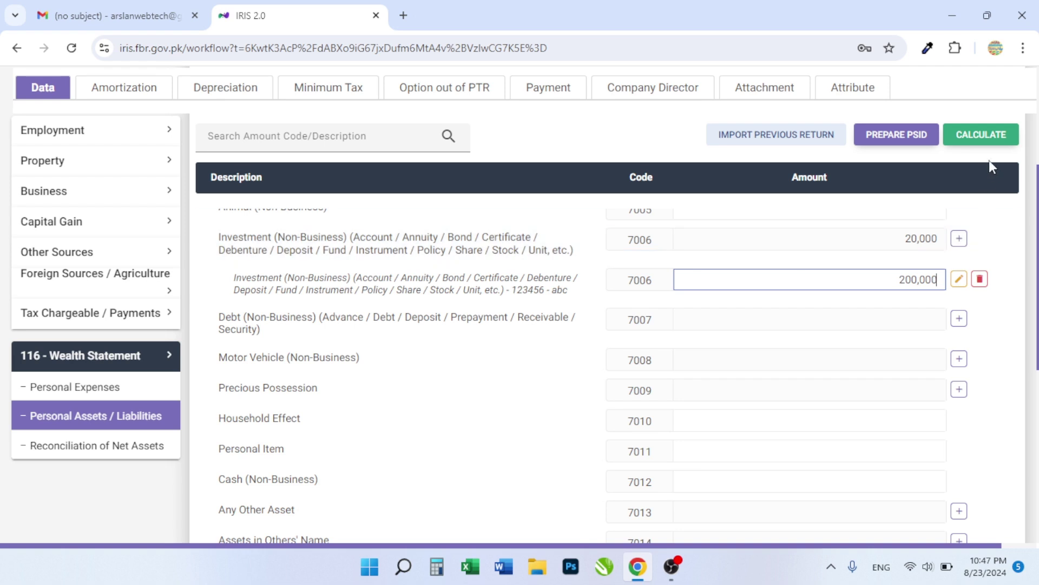
{"action": "left_click", "coordinate": [982, 135]}
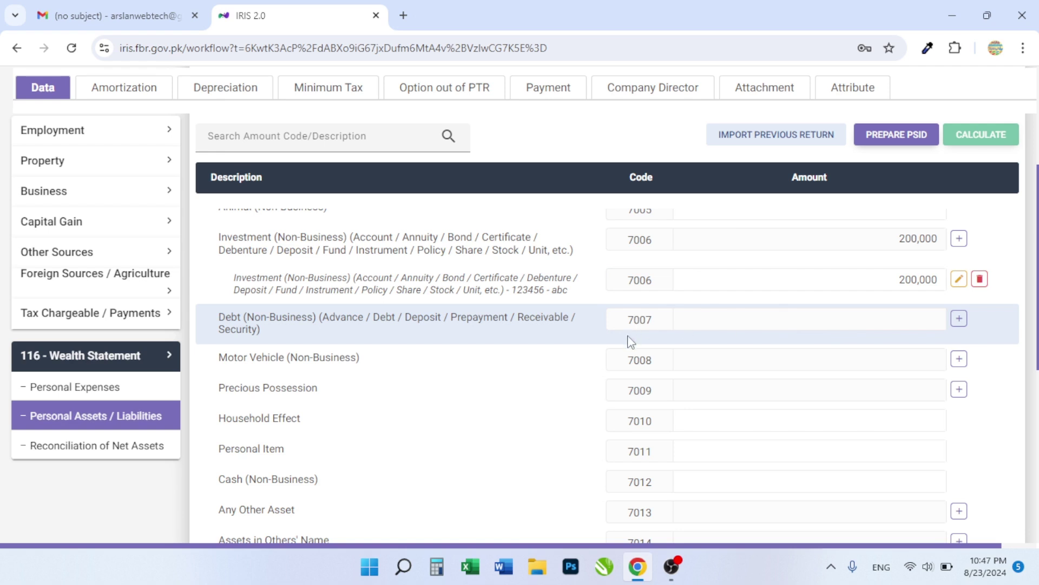
Add a non-business credit entry under code 7021 with the creditor's registration number and the contents "abc".
{"action": "scroll", "coordinate": [620, 365], "scroll_direction": "down", "scroll_amount": 6}
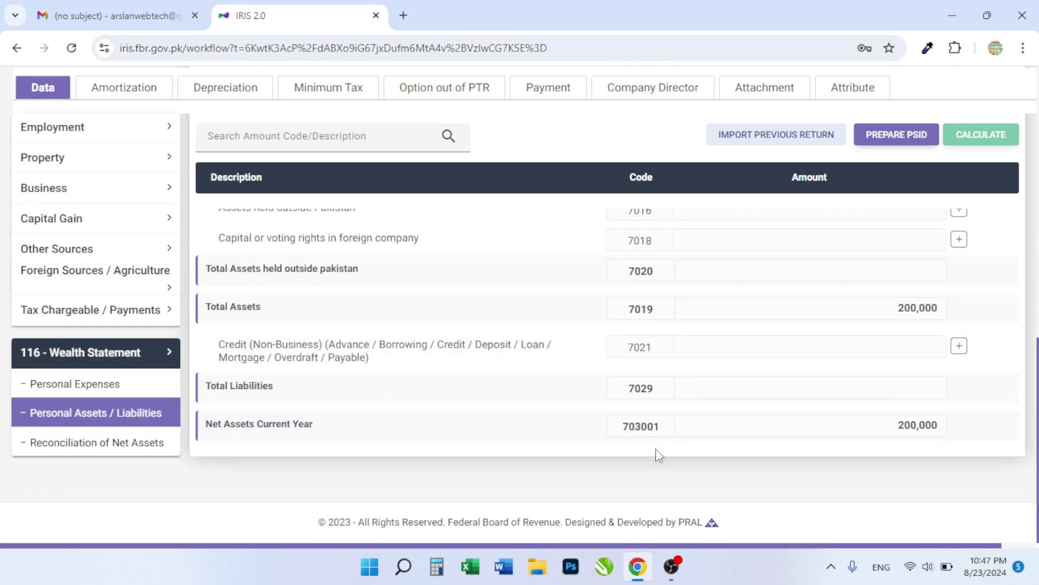
{"action": "left_click", "coordinate": [958, 347]}
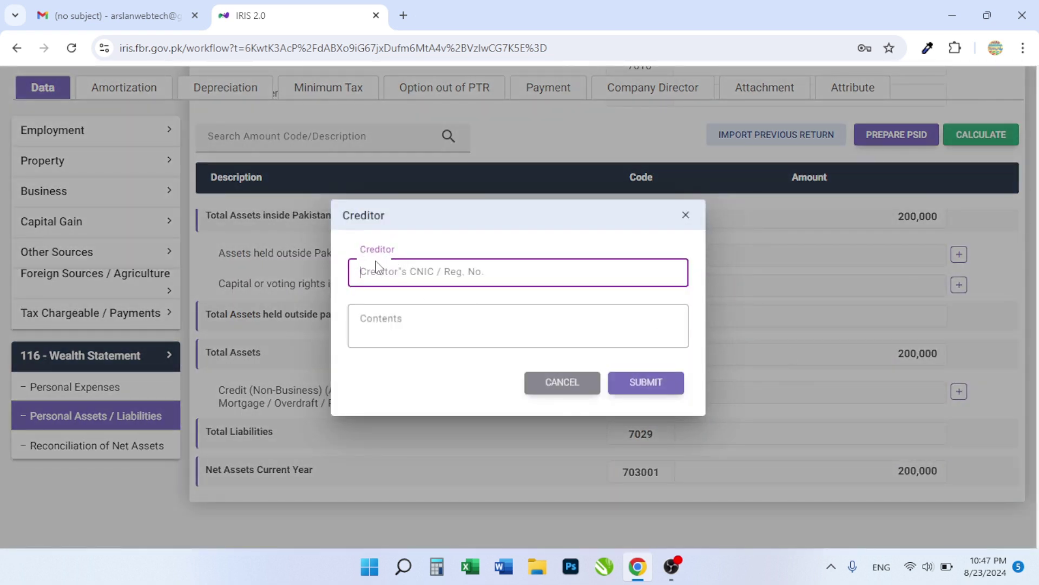
{"action": "type", "text": "1234"}
{"action": "left_click", "coordinate": [392, 324]}
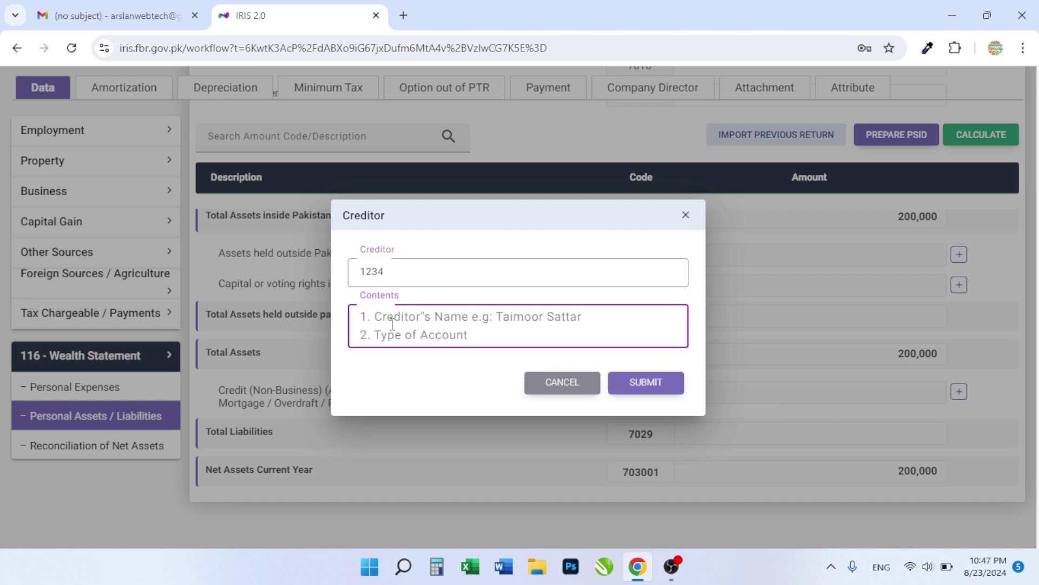
{"action": "type", "text": "abc"}
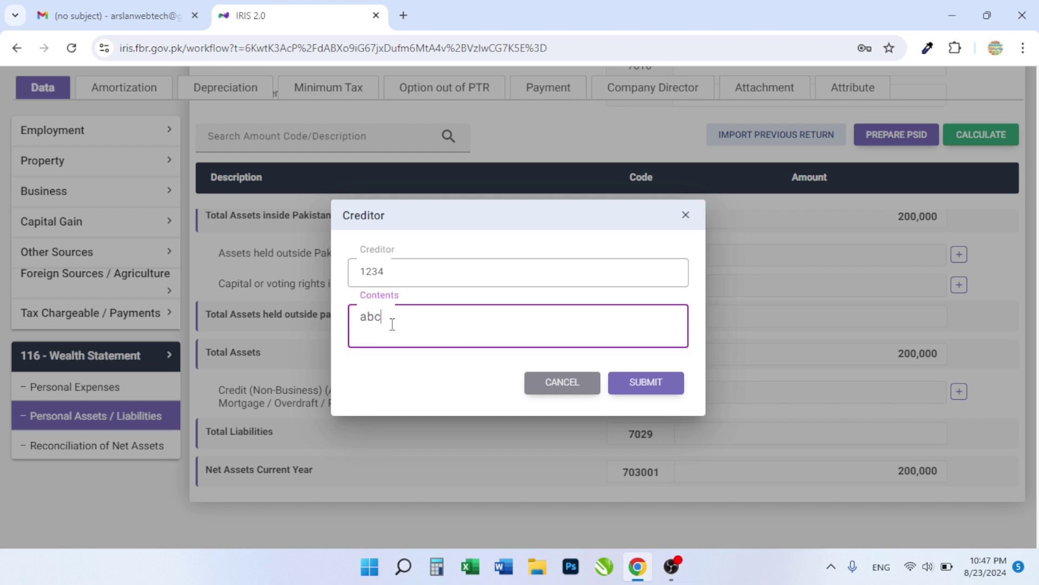
{"action": "left_click", "coordinate": [646, 383]}
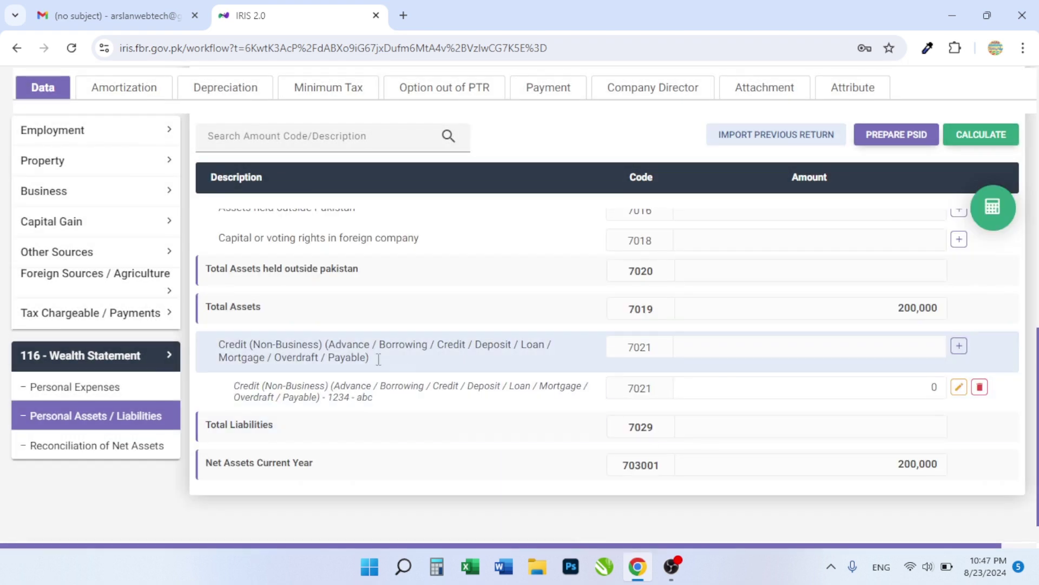
Set the new credit entry's amount to 180,000 and recalculate the statement.
{"action": "left_click", "coordinate": [935, 387]}
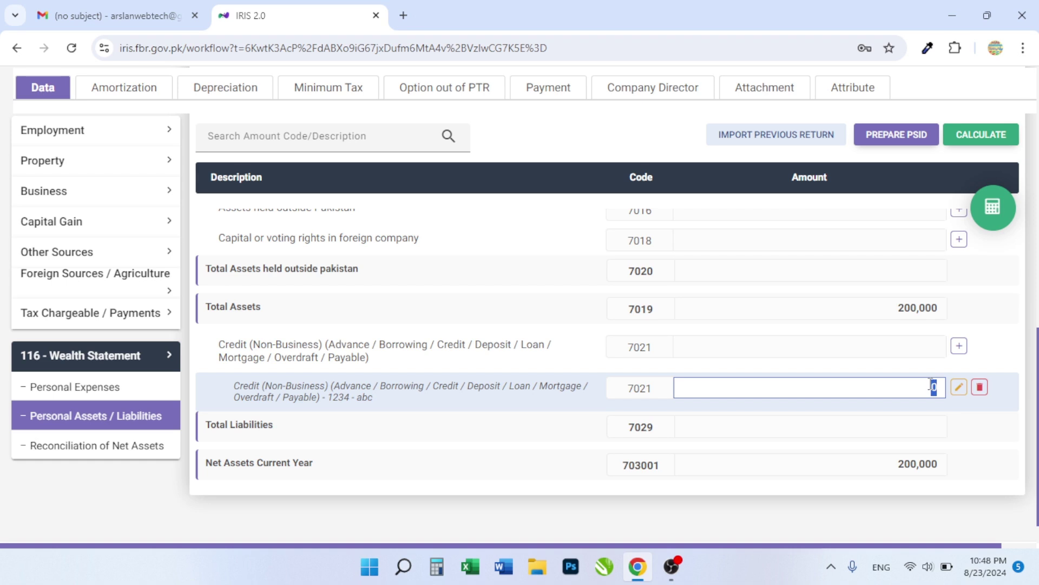
{"action": "type", "text": "180,000"}
{"action": "left_click", "coordinate": [1001, 212]}
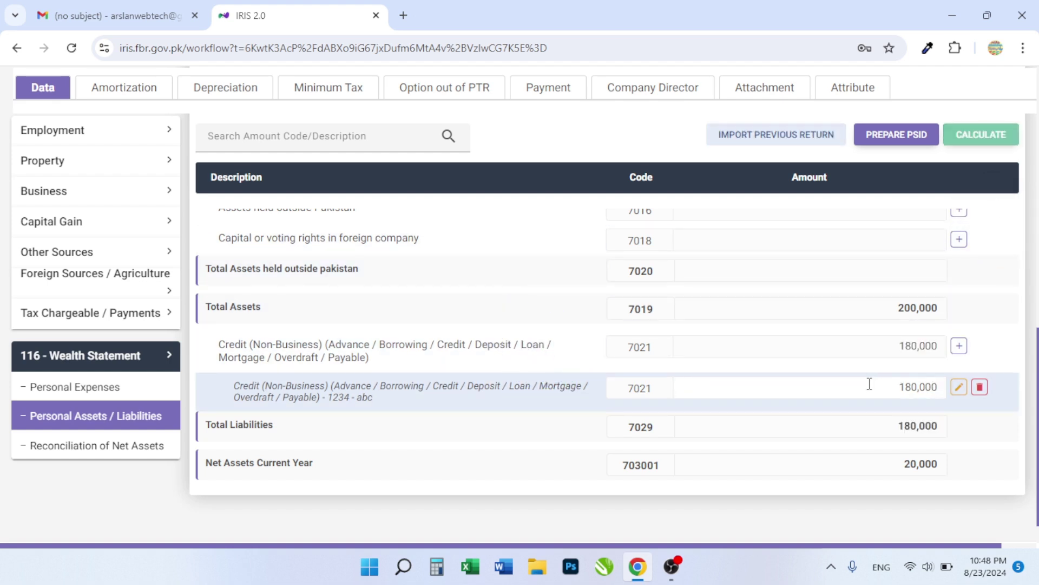
Compare the investment amount with the total assets, total liabilities and current-year net assets.
{"action": "scroll", "coordinate": [869, 383], "scroll_direction": "up", "scroll_amount": 1}
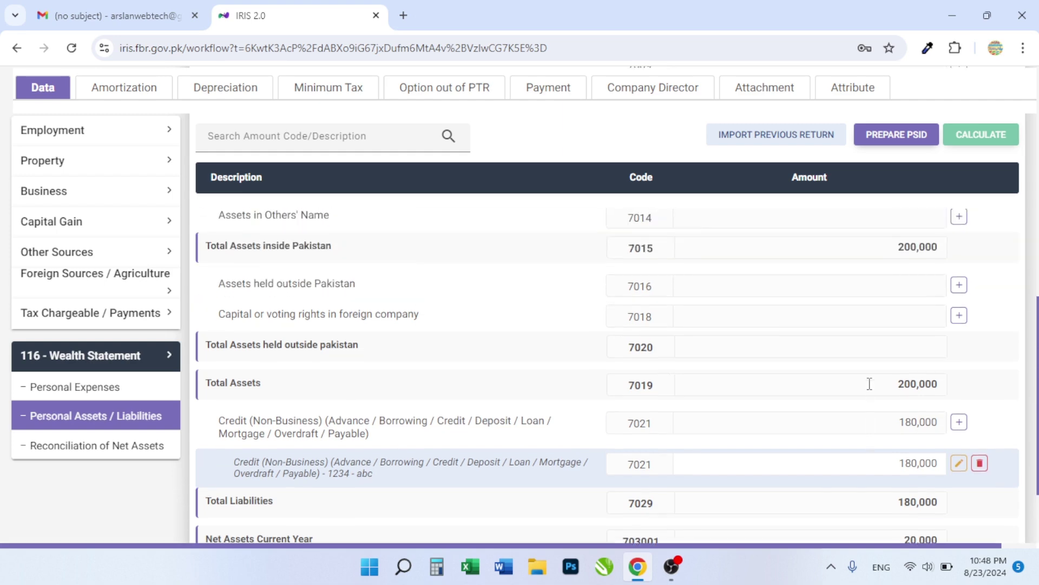
{"action": "scroll", "coordinate": [869, 384], "scroll_direction": "down", "scroll_amount": 2}
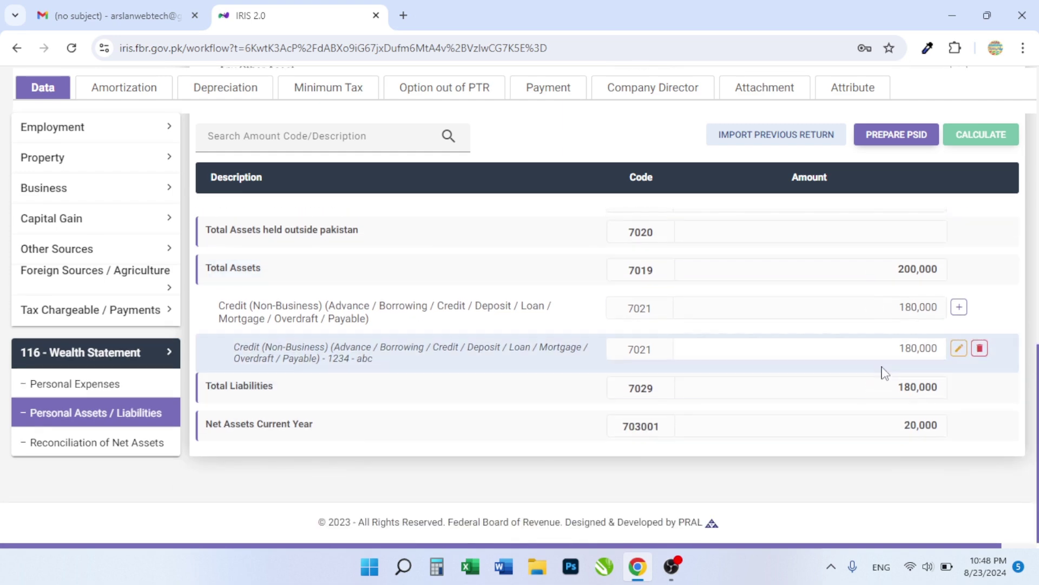
{"action": "scroll", "coordinate": [904, 355], "scroll_direction": "up", "scroll_amount": 8}
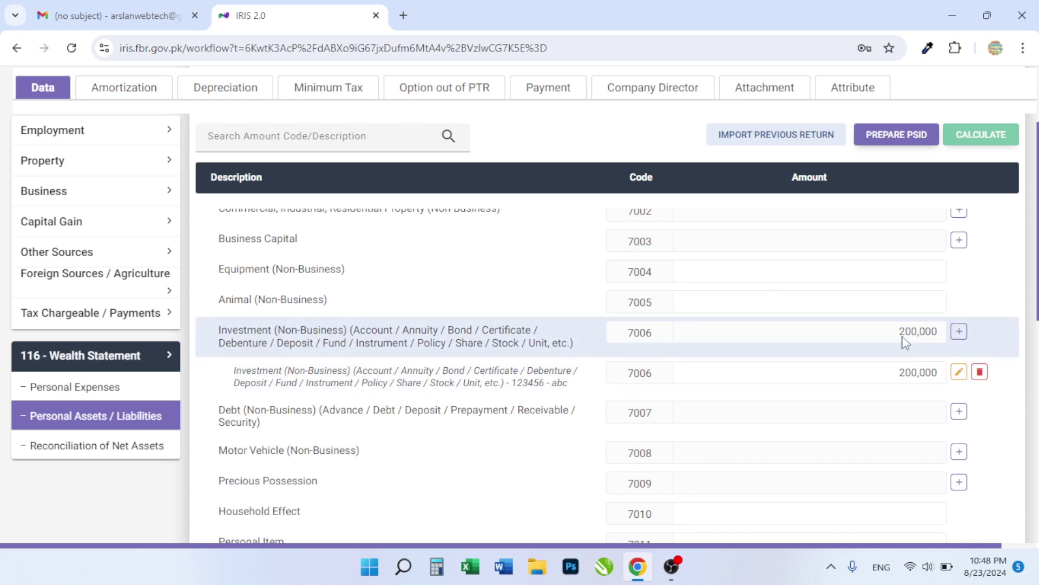
{"action": "scroll", "coordinate": [915, 366], "scroll_direction": "down", "scroll_amount": 8}
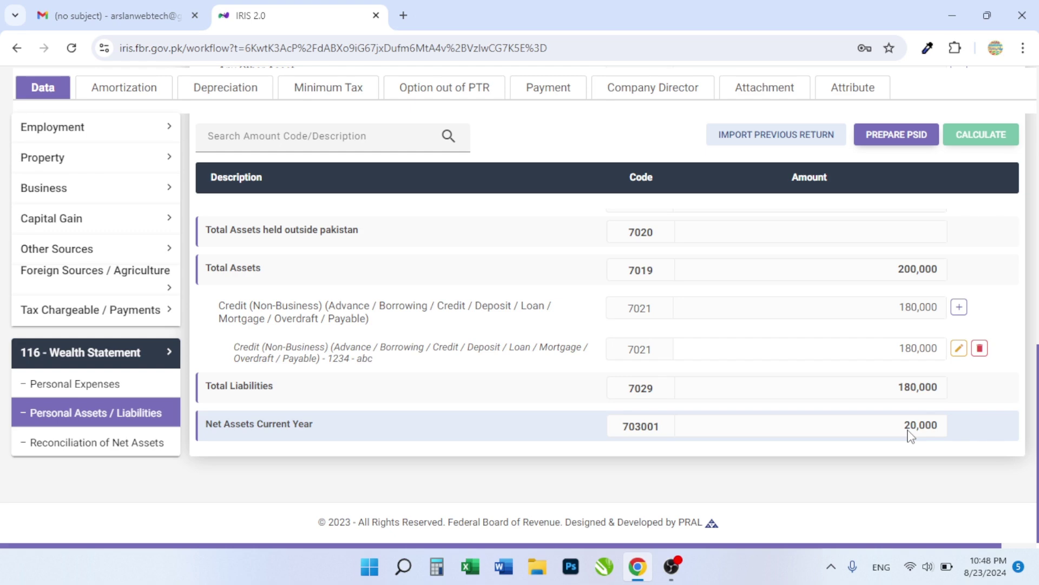
{"action": "scroll", "coordinate": [901, 426], "scroll_direction": "up", "scroll_amount": 10}
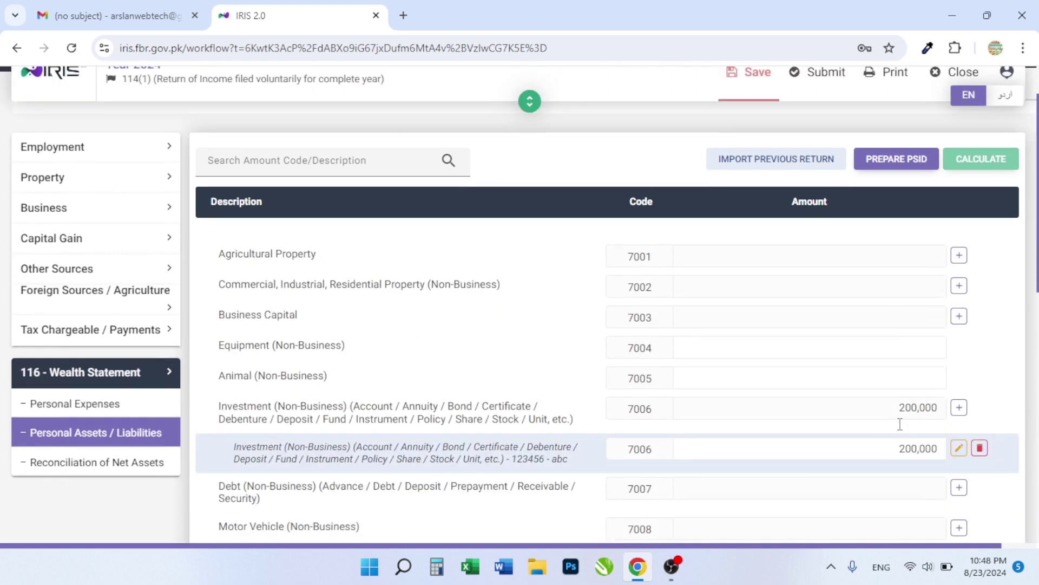
{"action": "scroll", "coordinate": [900, 424], "scroll_direction": "down", "scroll_amount": 3}
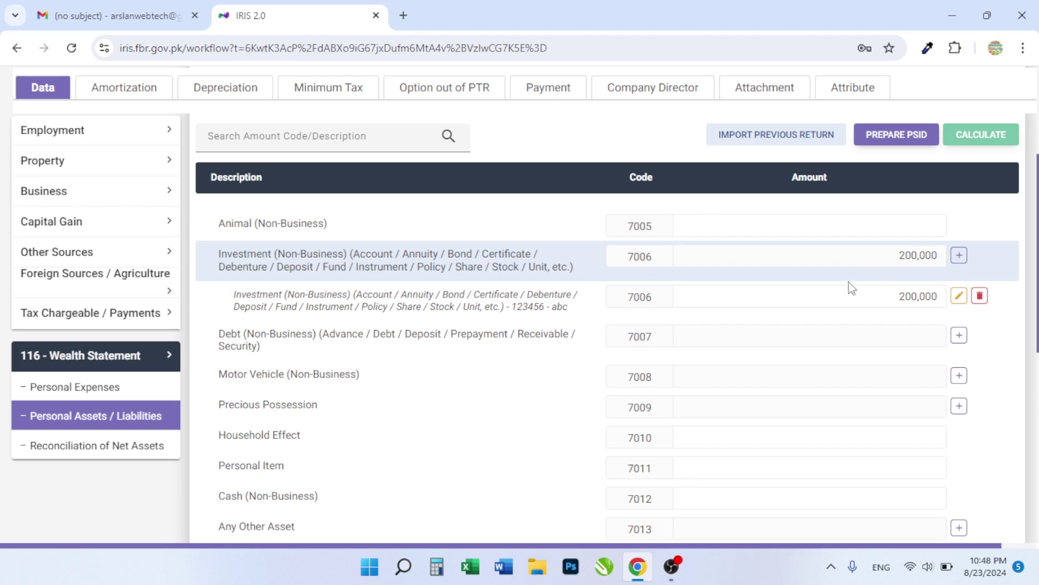
{"action": "scroll", "coordinate": [838, 336], "scroll_direction": "down", "scroll_amount": 10}
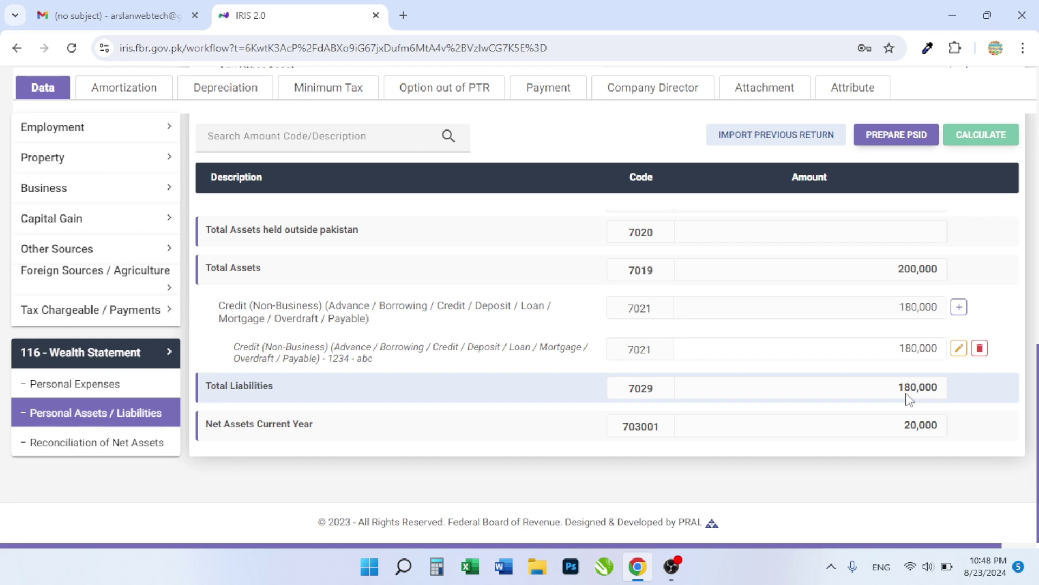
{"action": "scroll", "coordinate": [909, 402], "scroll_direction": "up", "scroll_amount": 10}
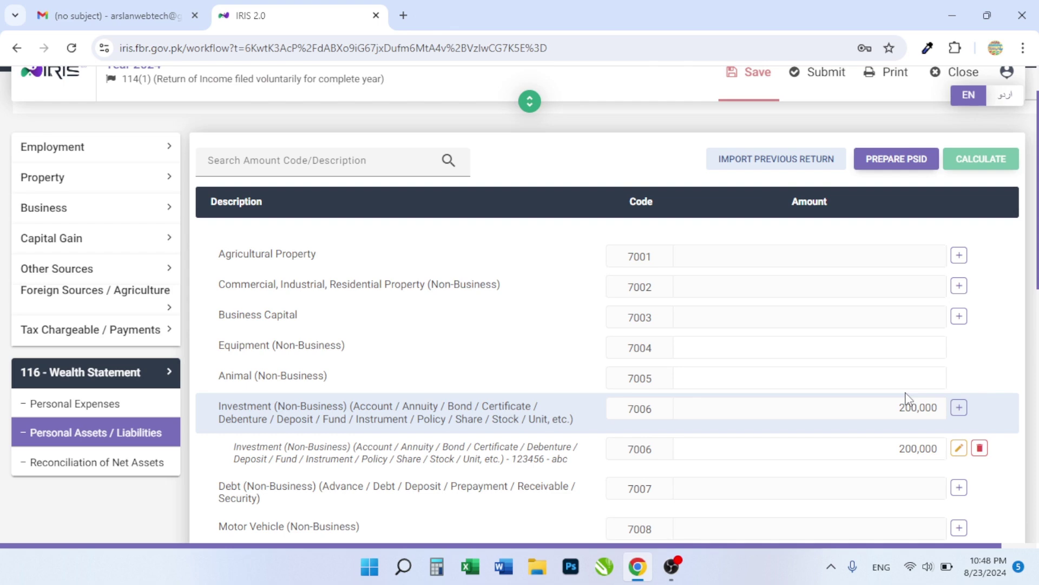
{"action": "scroll", "coordinate": [908, 399], "scroll_direction": "down", "scroll_amount": 10}
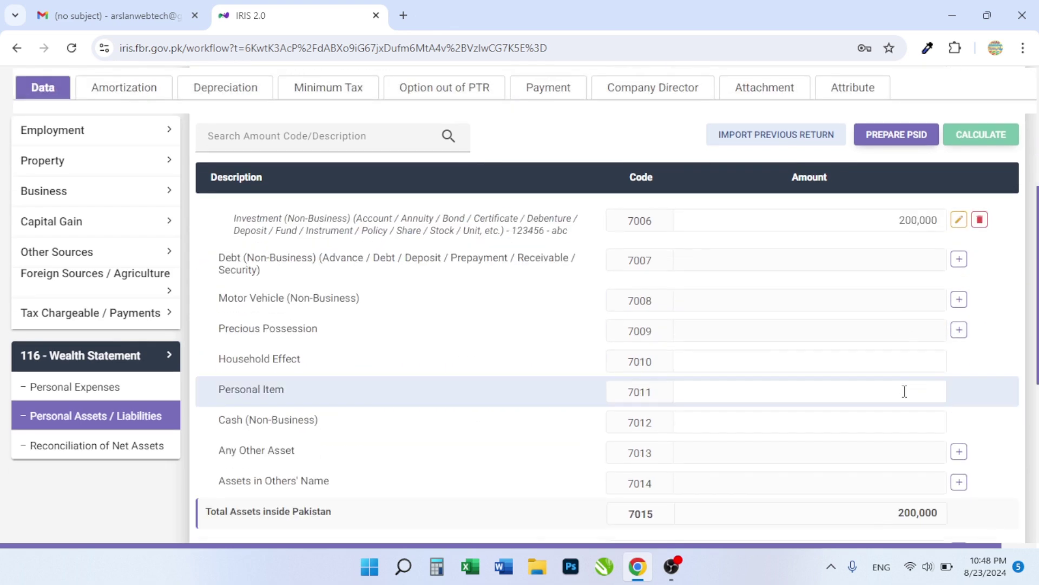
{"action": "scroll", "coordinate": [904, 391], "scroll_direction": "down", "scroll_amount": 2}
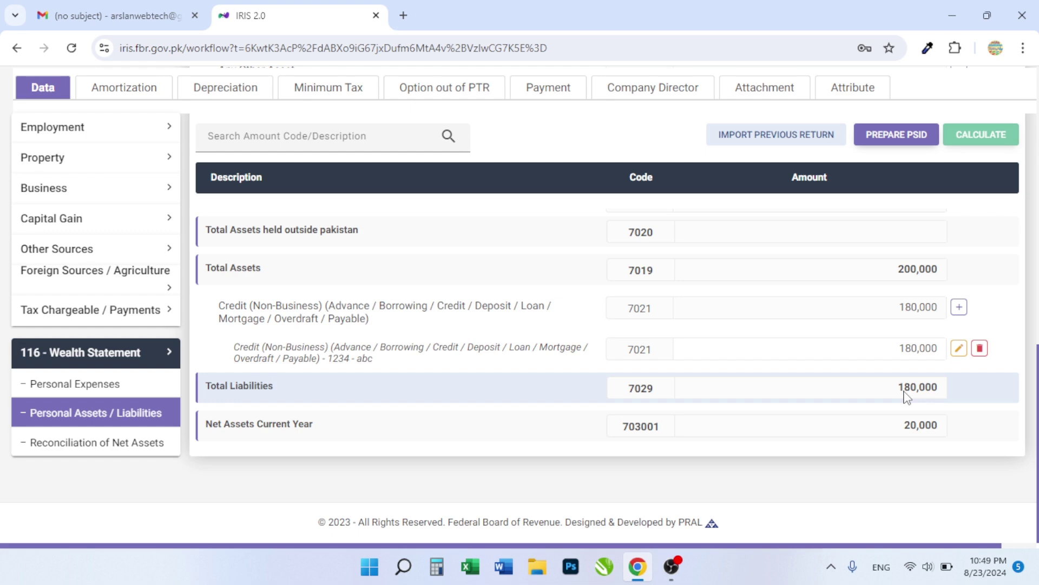
{"action": "scroll", "coordinate": [907, 398], "scroll_direction": "up", "scroll_amount": 12}
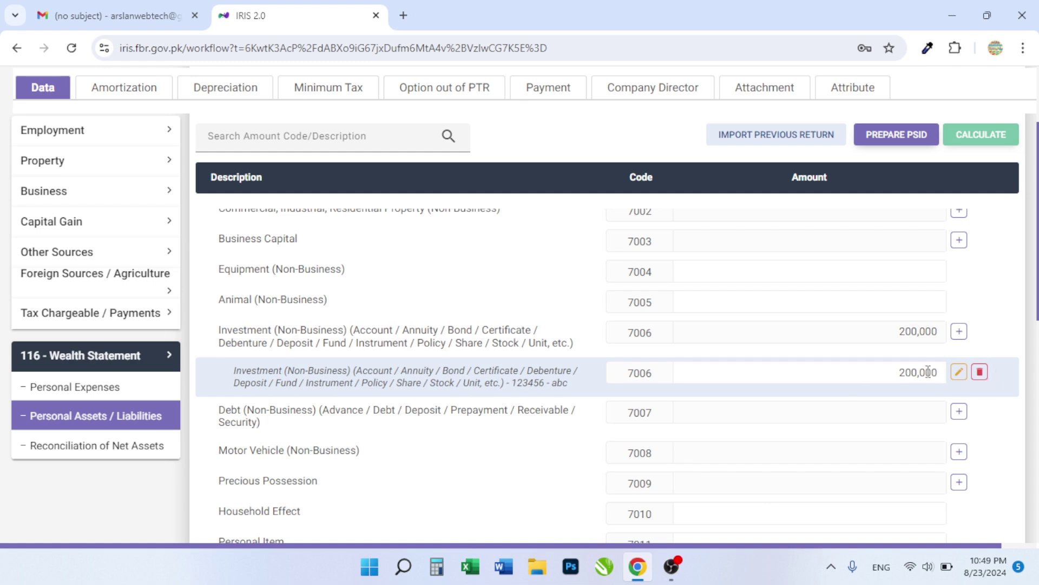
{"action": "scroll", "coordinate": [818, 404], "scroll_direction": "down", "scroll_amount": 2}
{"action": "scroll", "coordinate": [818, 404], "scroll_direction": "down", "scroll_amount": 10}
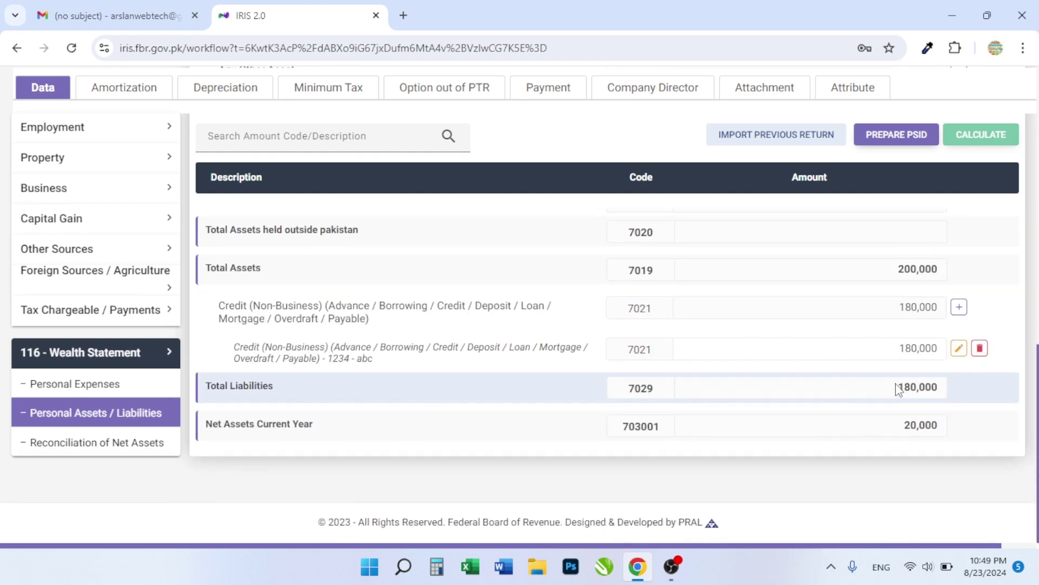
Open the Reconciliation of Net Assets section and examine its net assets, inflow and outflow rows.
{"action": "scroll", "coordinate": [888, 396], "scroll_direction": "up", "scroll_amount": 10}
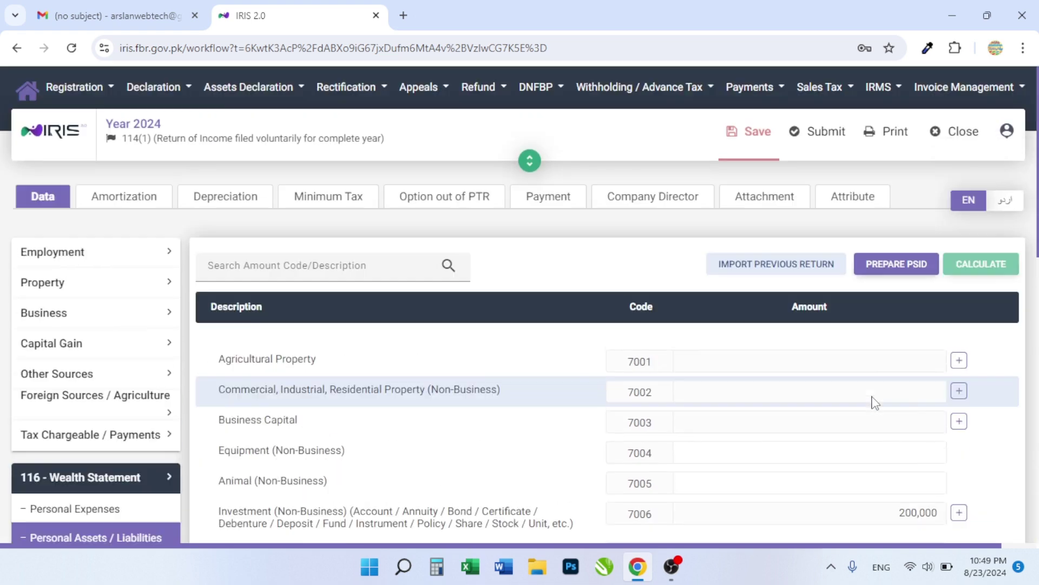
{"action": "scroll", "coordinate": [862, 423], "scroll_direction": "down", "scroll_amount": 5}
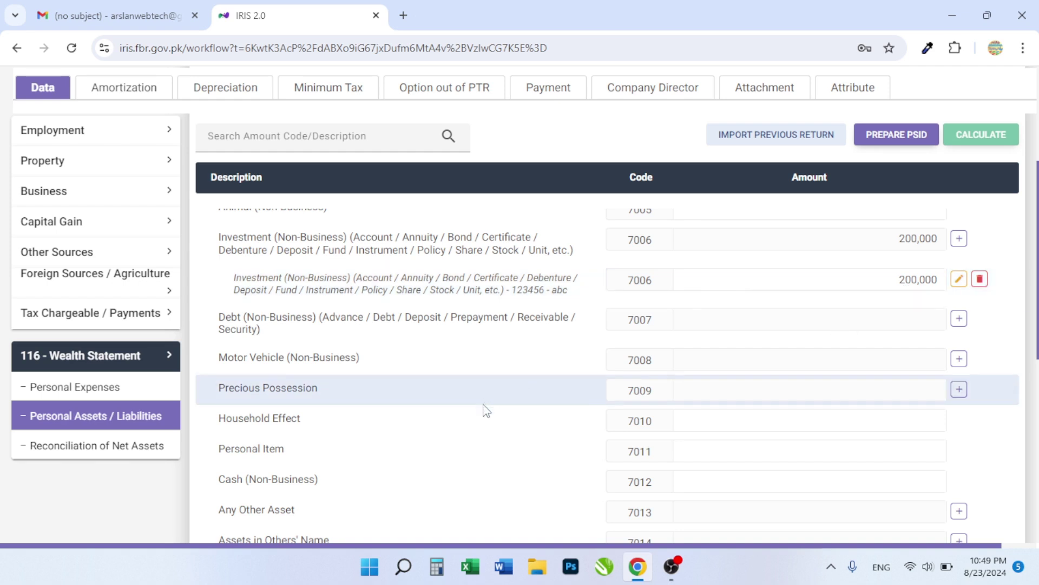
{"action": "scroll", "coordinate": [466, 398], "scroll_direction": "down", "scroll_amount": 1}
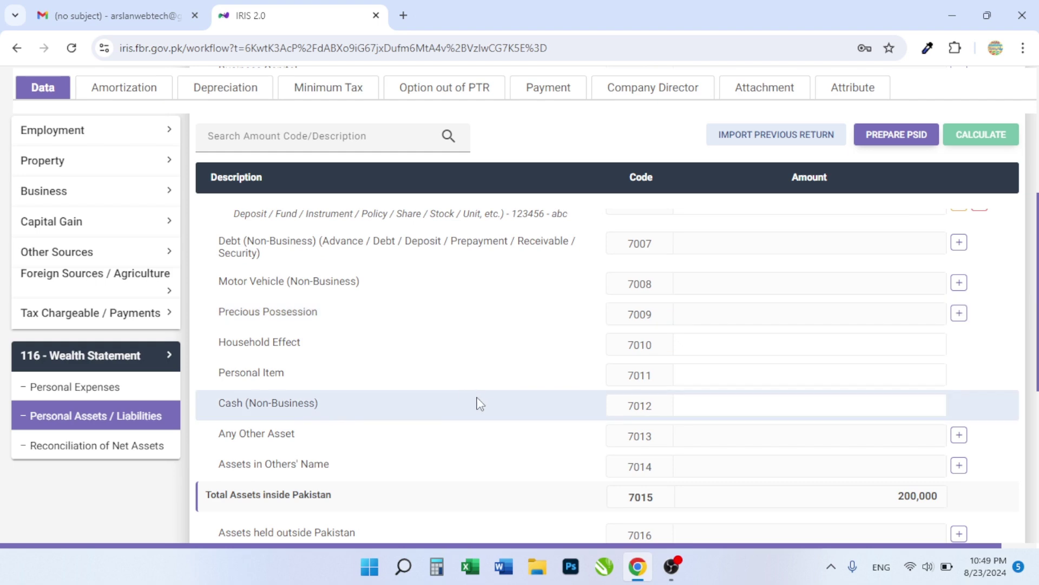
{"action": "scroll", "coordinate": [476, 403], "scroll_direction": "up", "scroll_amount": 2}
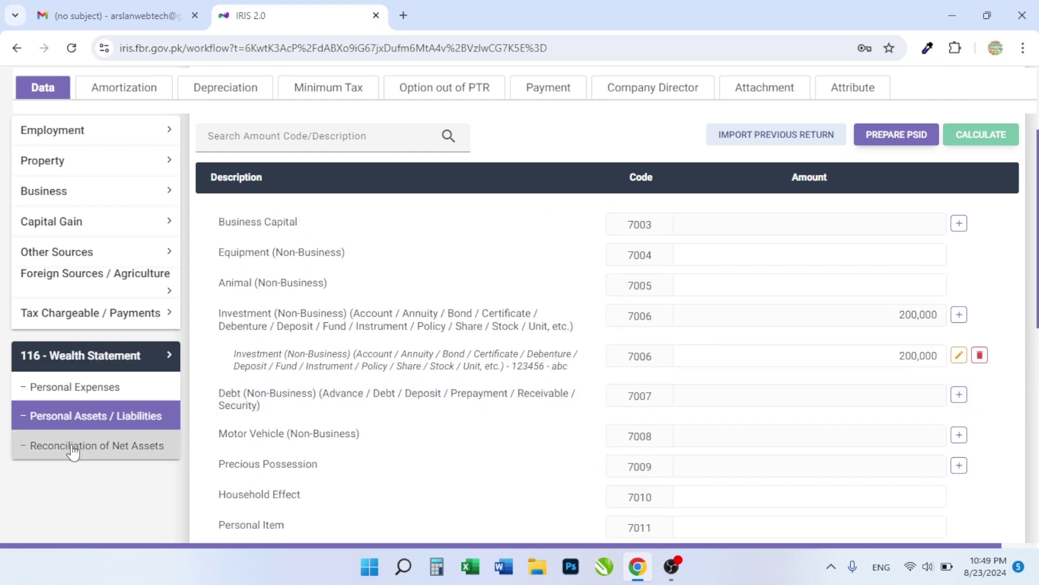
{"action": "left_click", "coordinate": [76, 447]}
{"action": "scroll", "coordinate": [570, 430], "scroll_direction": "down", "scroll_amount": 4}
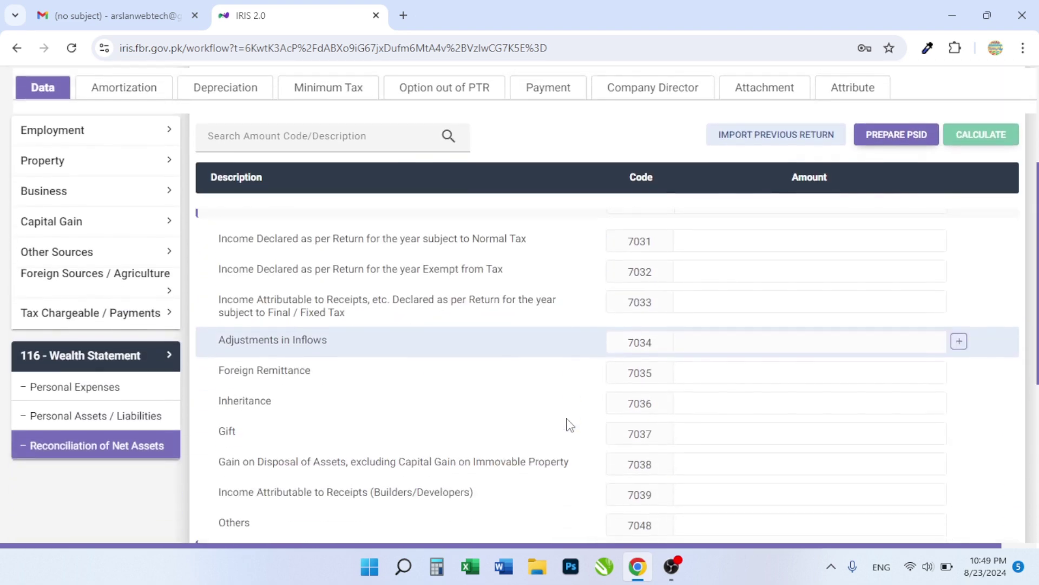
{"action": "scroll", "coordinate": [558, 405], "scroll_direction": "up", "scroll_amount": 3}
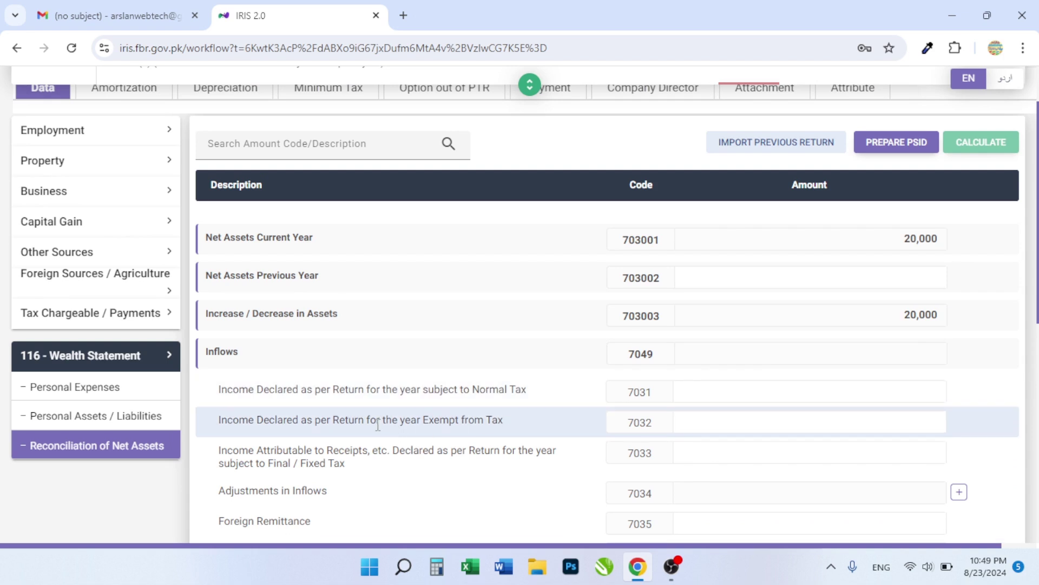
{"action": "scroll", "coordinate": [377, 425], "scroll_direction": "down", "scroll_amount": 2}
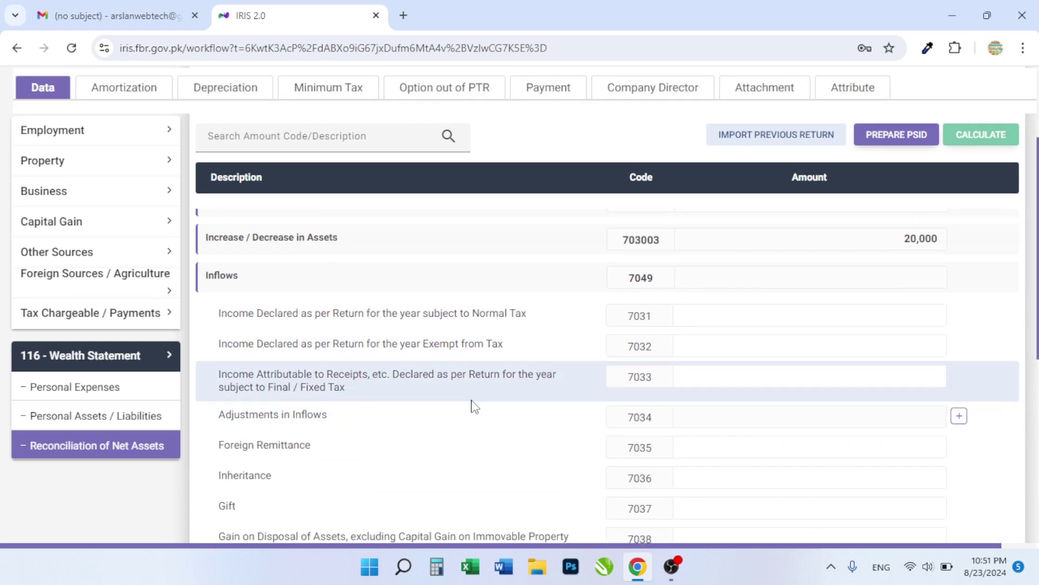
{"action": "scroll", "coordinate": [474, 406], "scroll_direction": "down", "scroll_amount": 2}
{"action": "scroll", "coordinate": [462, 379], "scroll_direction": "up", "scroll_amount": 2}
{"action": "scroll", "coordinate": [432, 385], "scroll_direction": "down", "scroll_amount": 2}
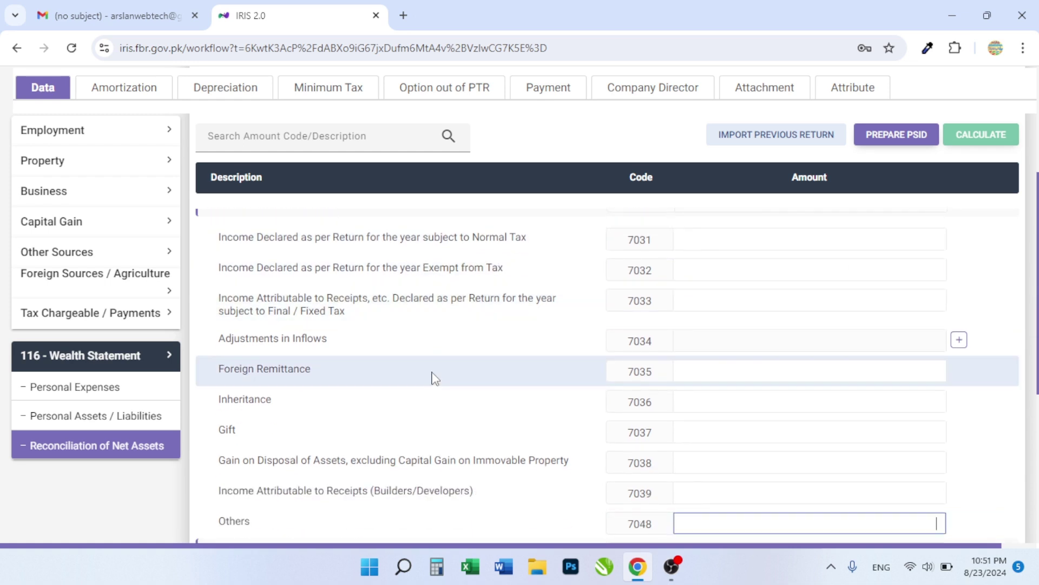
{"action": "scroll", "coordinate": [430, 369], "scroll_direction": "down", "scroll_amount": 2}
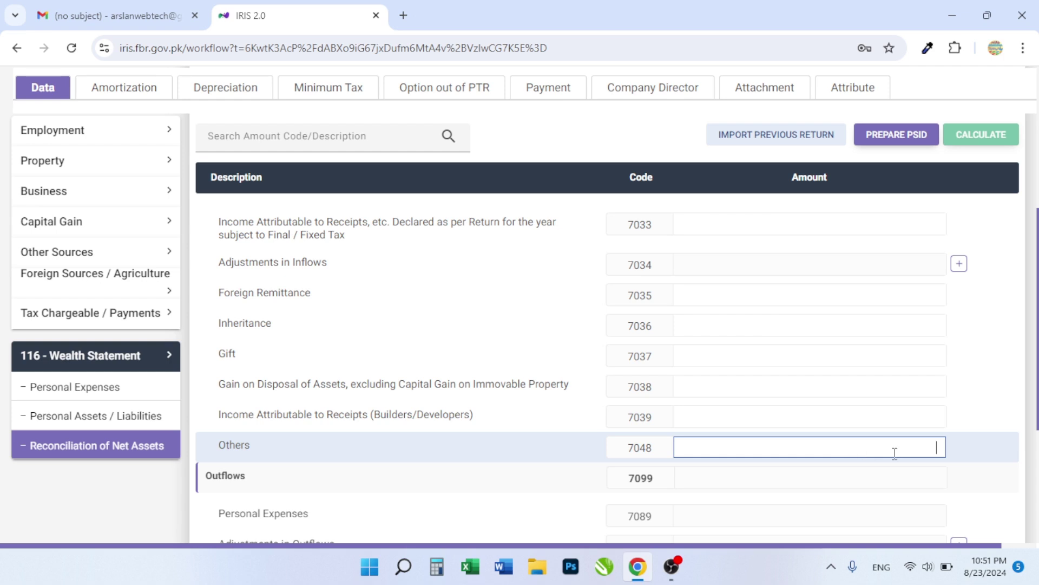
{"action": "scroll", "coordinate": [870, 363], "scroll_direction": "down", "scroll_amount": 2}
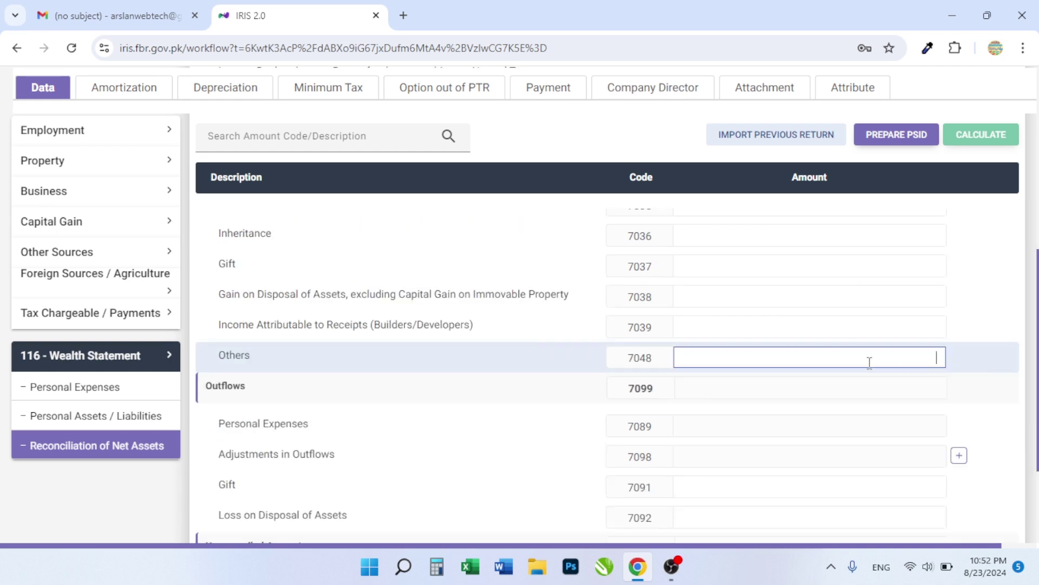
Add an Adjustments in Inflows entry under code 7034 with the contents "200000 on Maturity 400000".
{"action": "scroll", "coordinate": [869, 363], "scroll_direction": "up", "scroll_amount": 5}
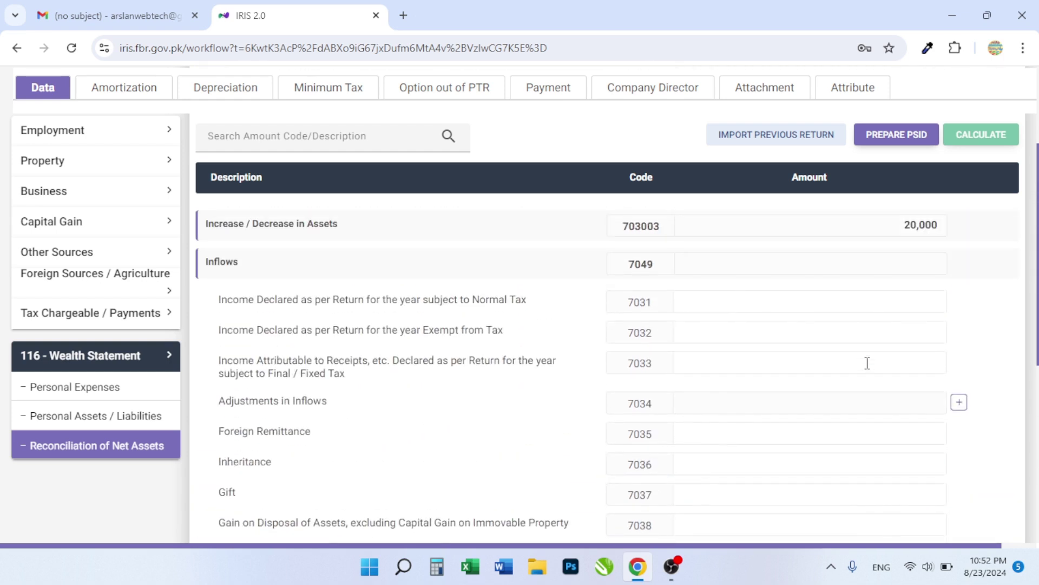
{"action": "scroll", "coordinate": [544, 386], "scroll_direction": "down", "scroll_amount": 1}
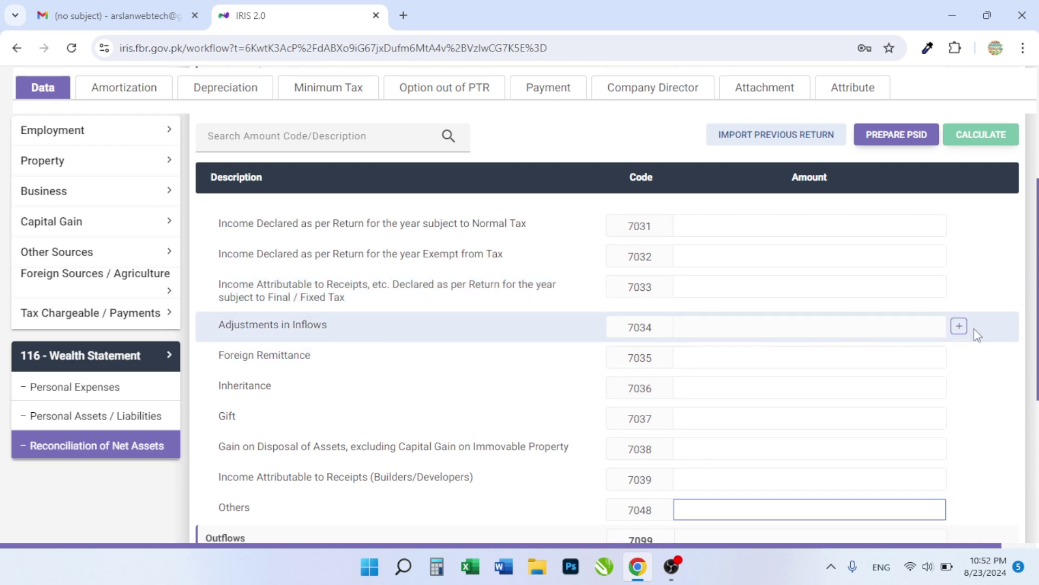
{"action": "left_click", "coordinate": [959, 326]}
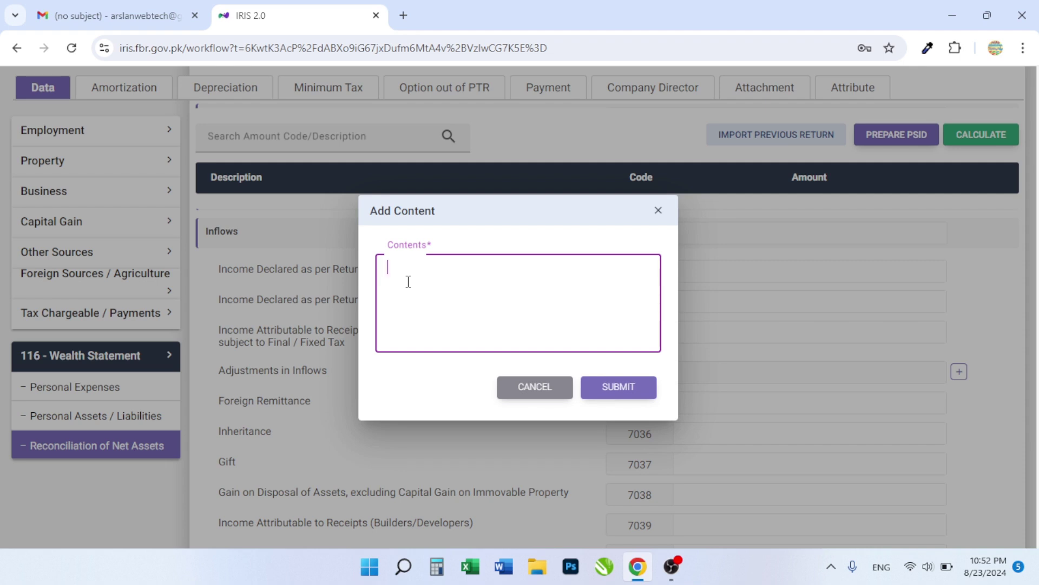
{"action": "type", "text": "200000 on Maturity "}
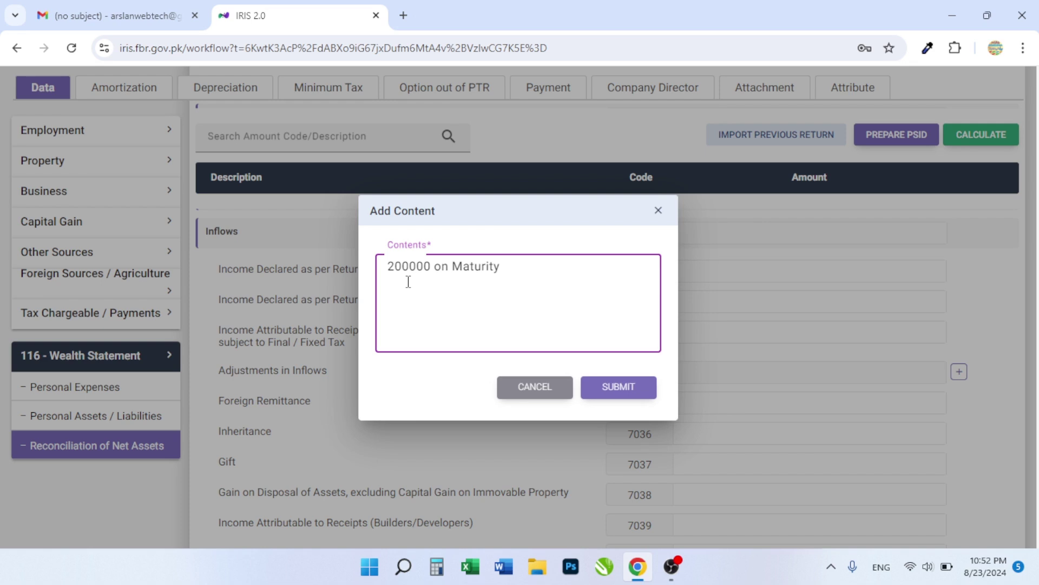
{"action": "type", "text": "400000"}
{"action": "left_click", "coordinate": [618, 387]}
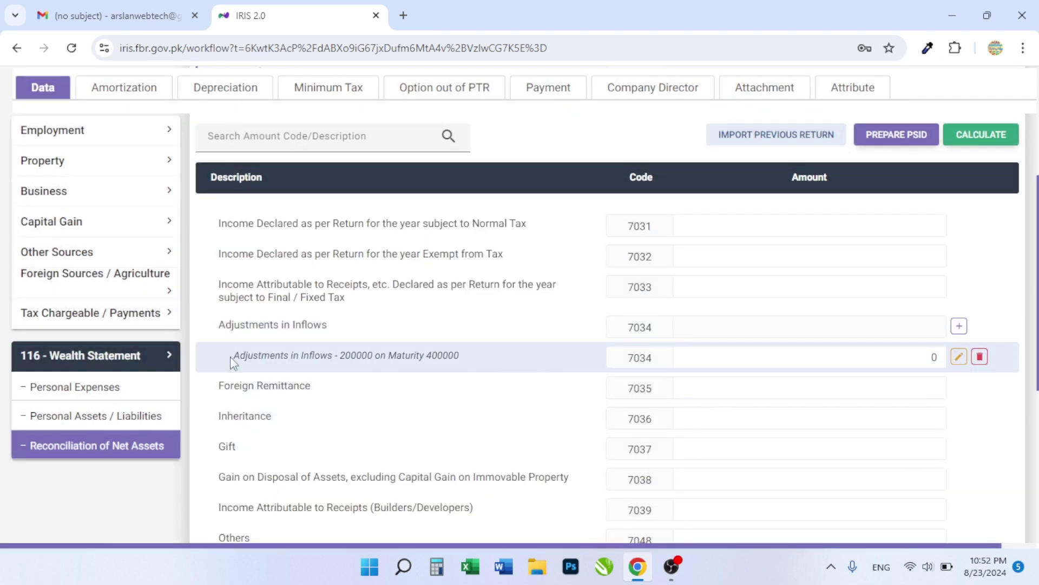
Set the new inflow adjustment's amount to 400,000 and recalculate the reconciliation.
{"action": "double_click", "coordinate": [934, 358]}
{"action": "type", "text": "4000000"}
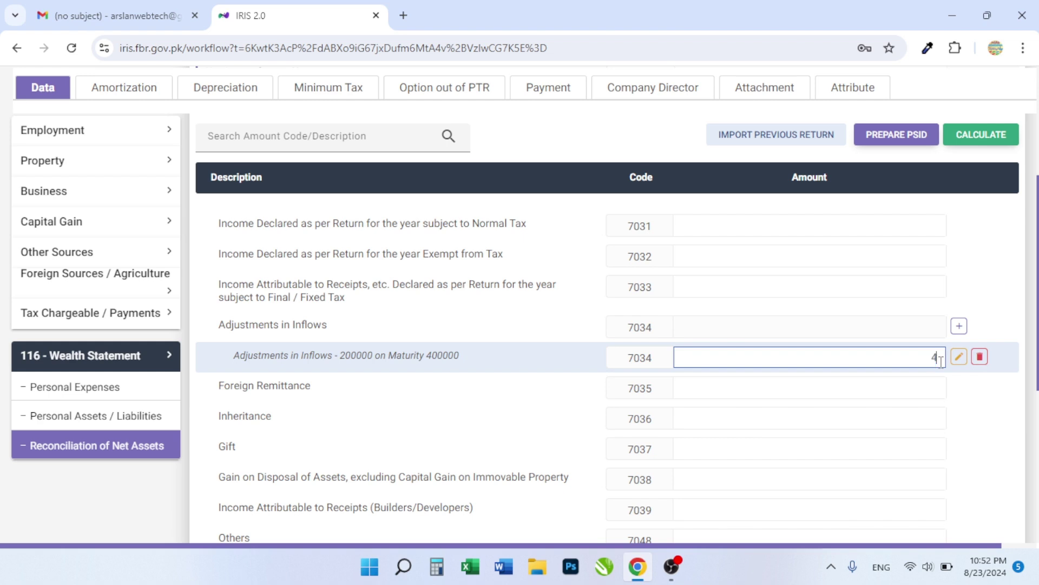
{"action": "key", "text": "BackSpace"}
{"action": "scroll", "coordinate": [960, 252], "scroll_direction": "up", "scroll_amount": 3}
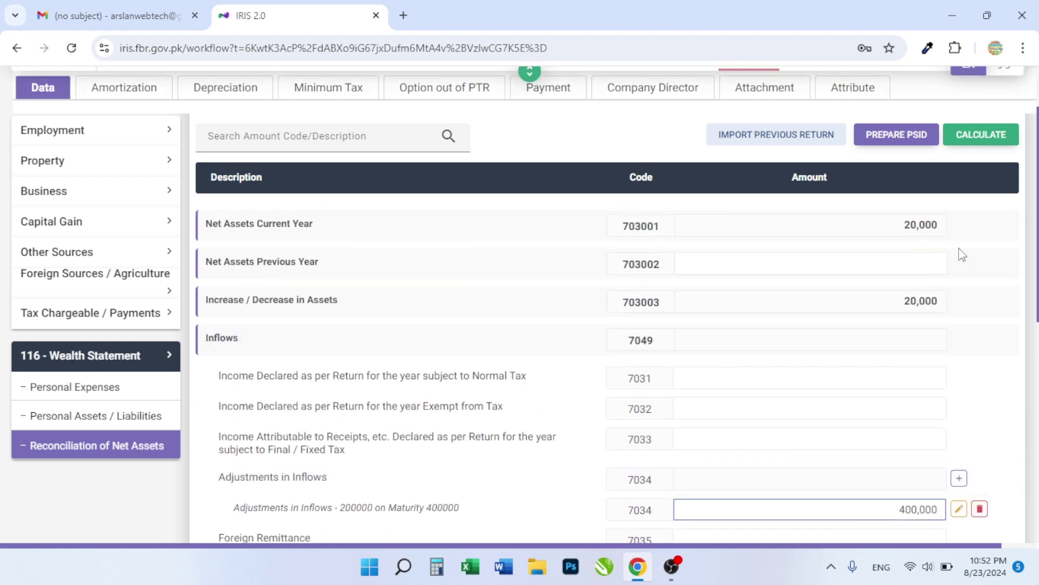
{"action": "left_click", "coordinate": [979, 133]}
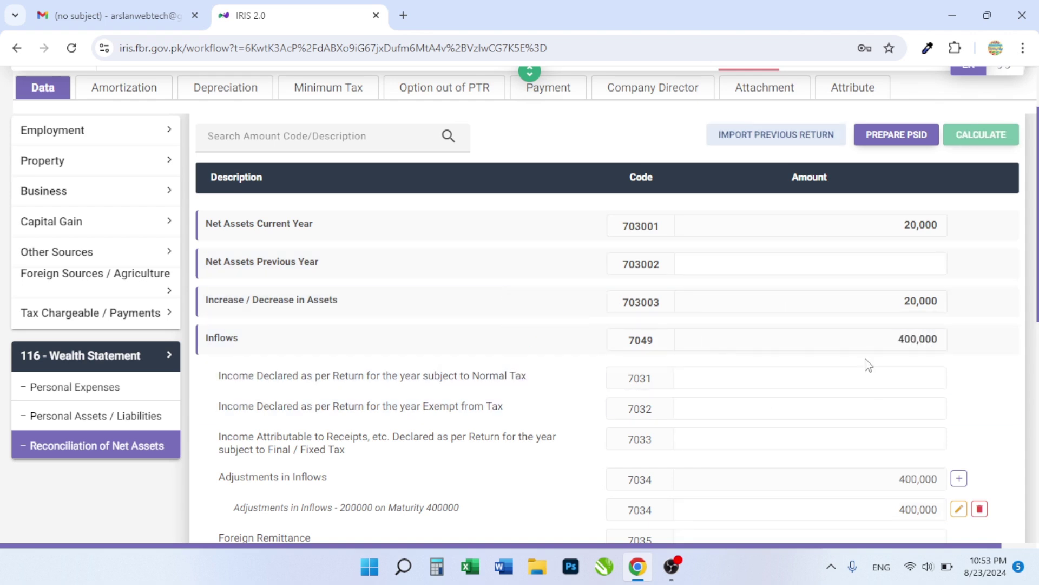
{"action": "scroll", "coordinate": [869, 365], "scroll_direction": "down", "scroll_amount": 1}
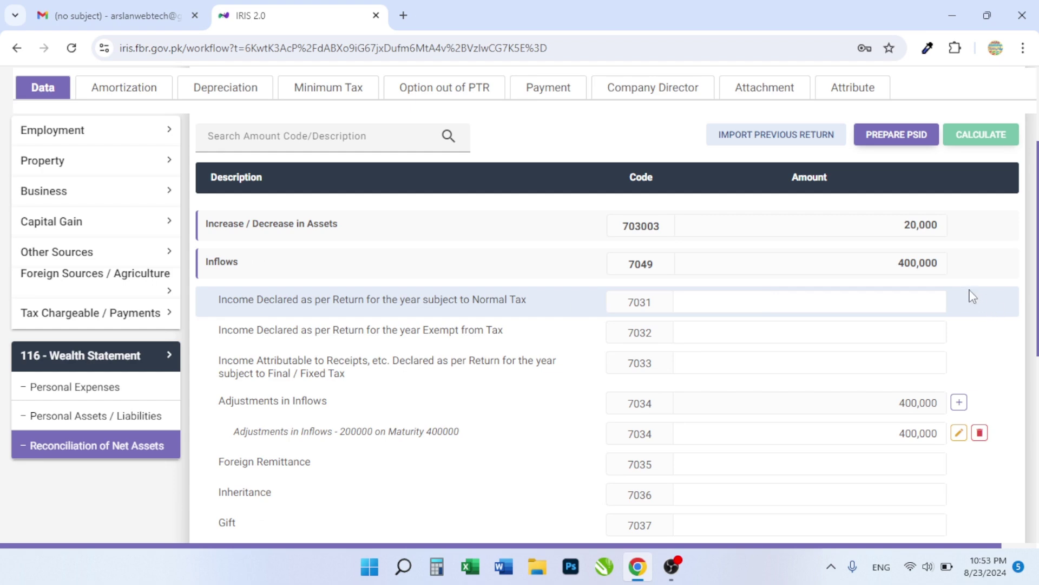
Delete the non-business investment entry under code 7006 from Personal Assets / Liabilities and recalculate the statement.
{"action": "left_click", "coordinate": [99, 419]}
{"action": "scroll", "coordinate": [866, 412], "scroll_direction": "down", "scroll_amount": 3}
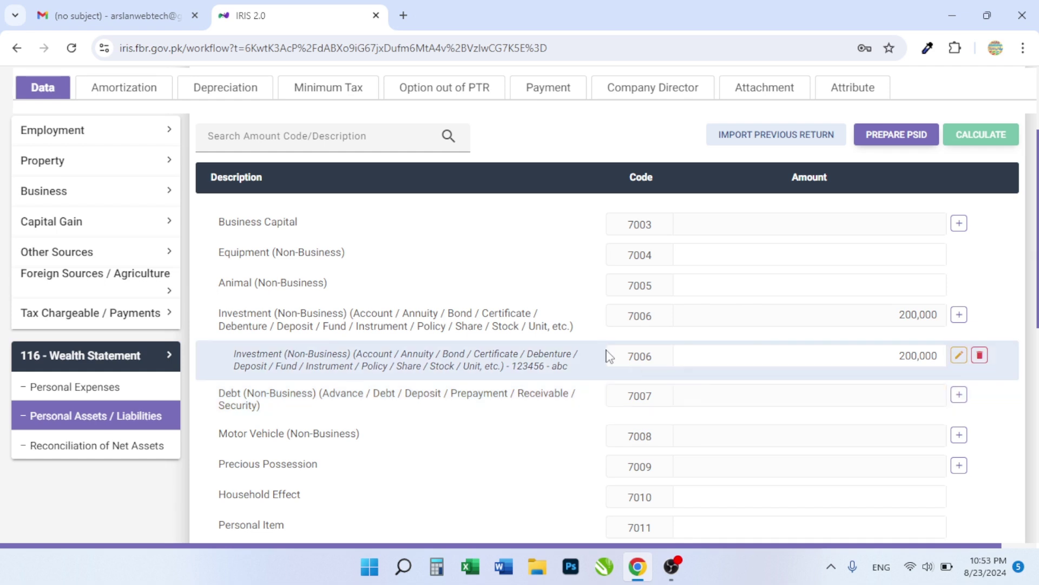
{"action": "left_click", "coordinate": [962, 318]}
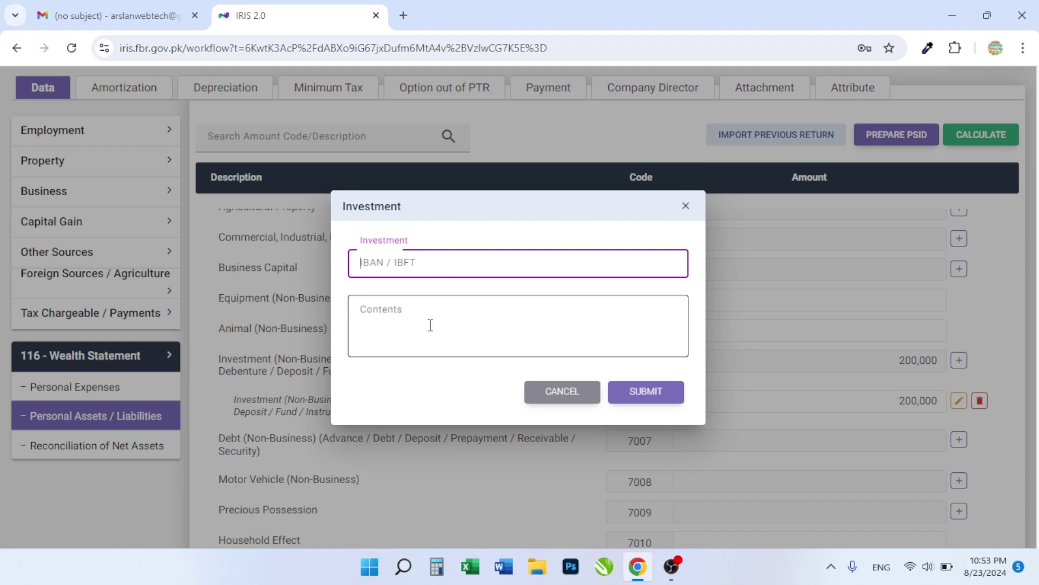
{"action": "left_click", "coordinate": [686, 205]}
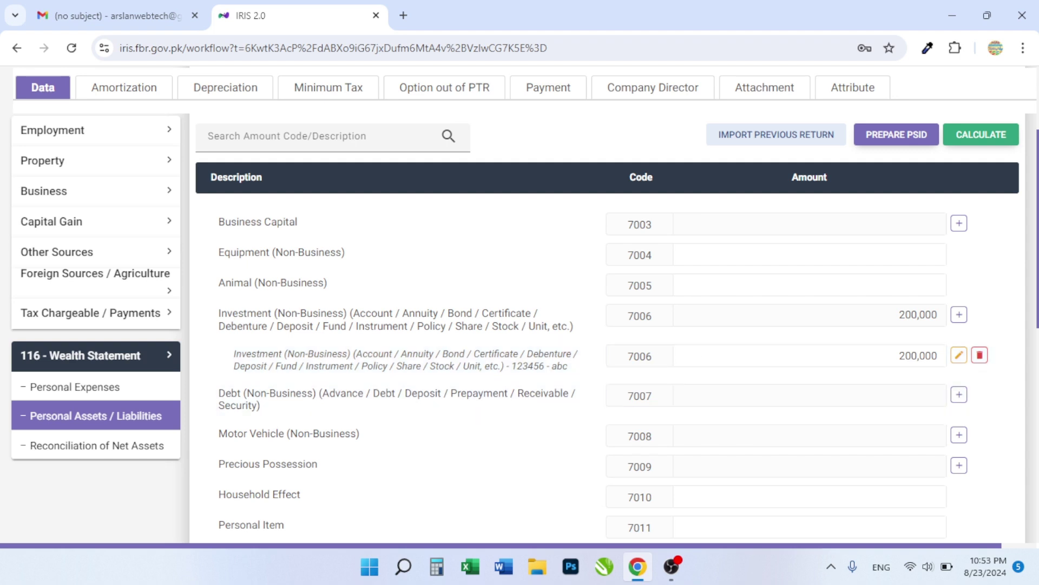
{"action": "left_click", "coordinate": [980, 355]}
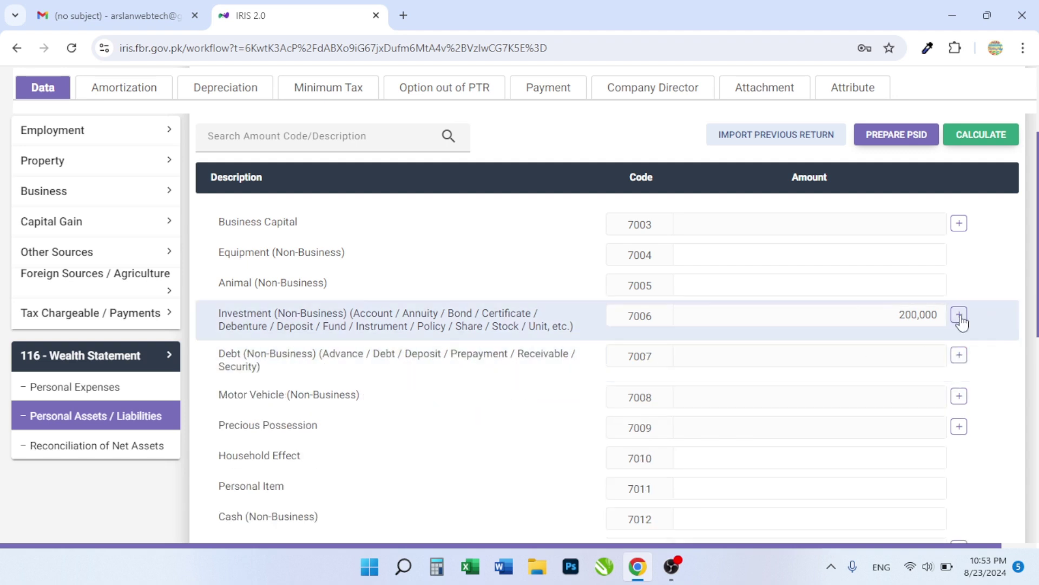
{"action": "left_click", "coordinate": [980, 136]}
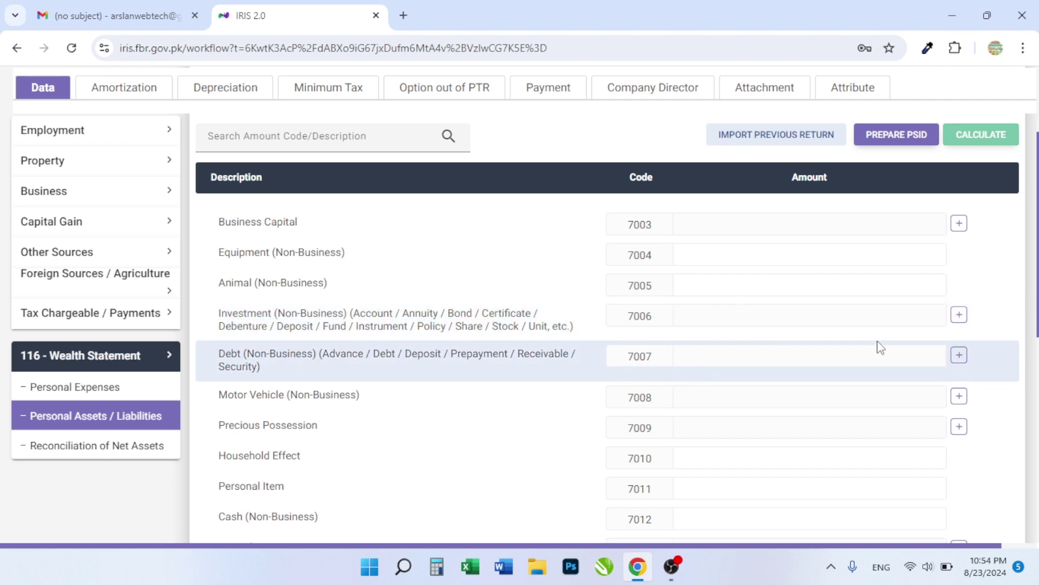
Examine the asset categories from Agricultural Property to Assets in Others' Name and how each accepts an amount.
{"action": "scroll", "coordinate": [877, 309], "scroll_direction": "up", "scroll_amount": 4}
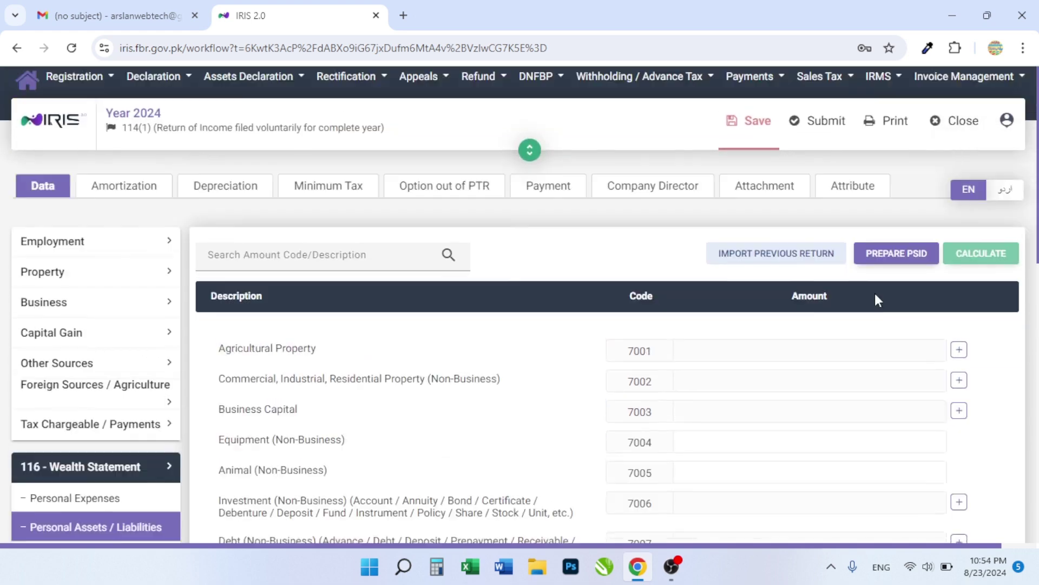
{"action": "scroll", "coordinate": [877, 300], "scroll_direction": "down", "scroll_amount": 2}
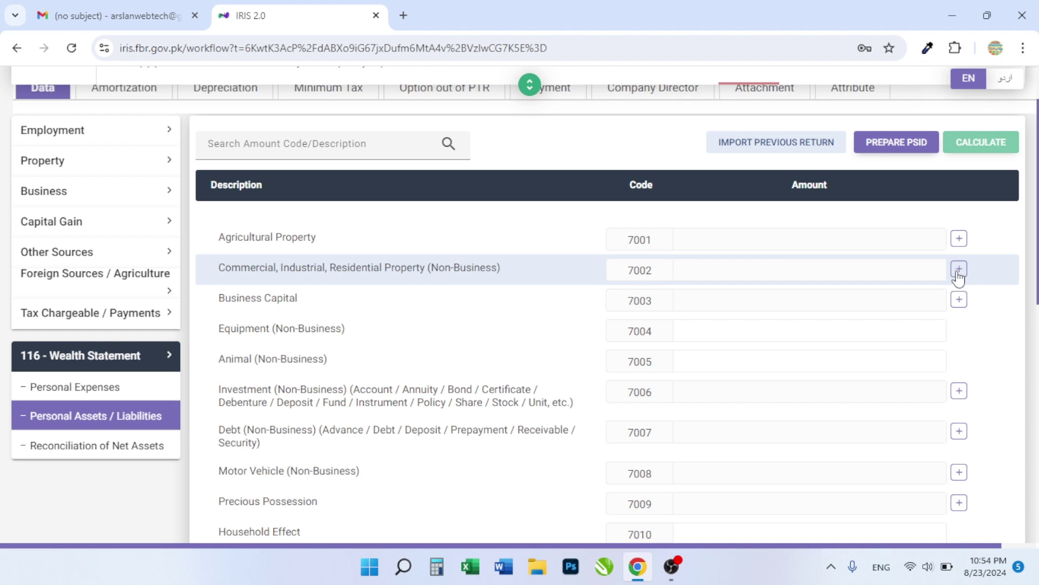
{"action": "scroll", "coordinate": [569, 364], "scroll_direction": "down", "scroll_amount": 1}
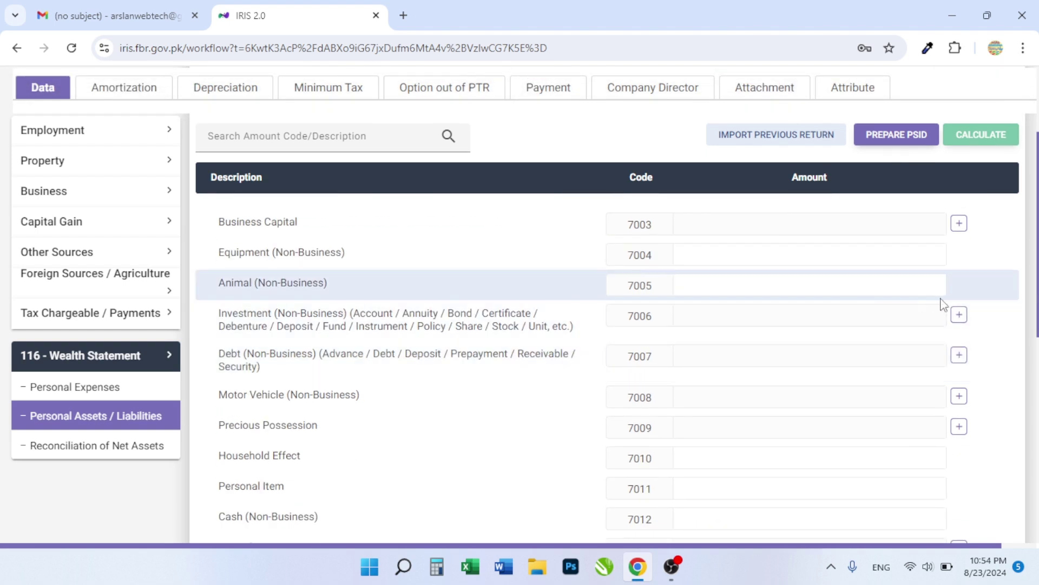
{"action": "left_click", "coordinate": [864, 285]}
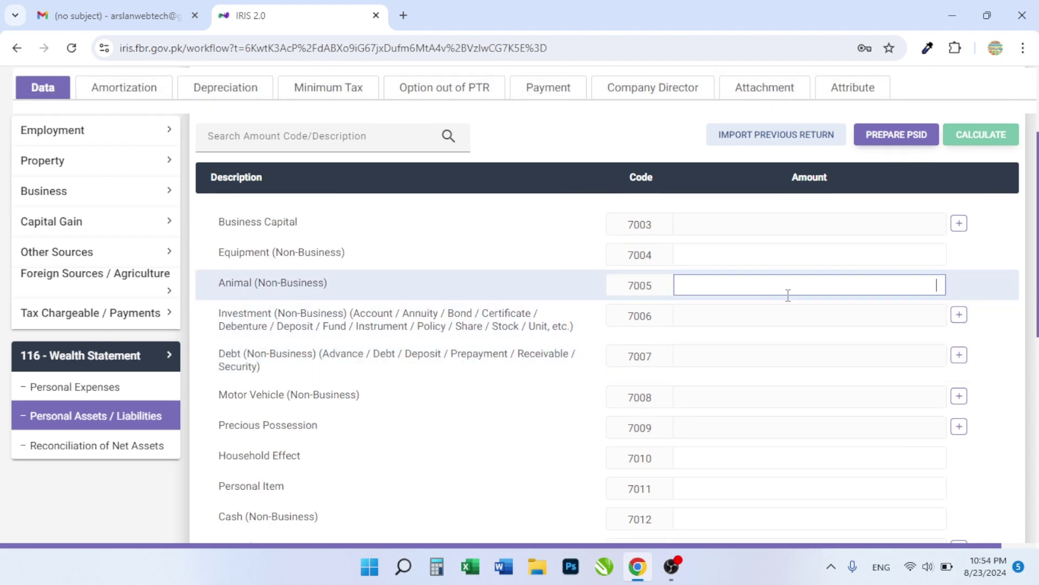
{"action": "scroll", "coordinate": [758, 304], "scroll_direction": "down", "scroll_amount": 1}
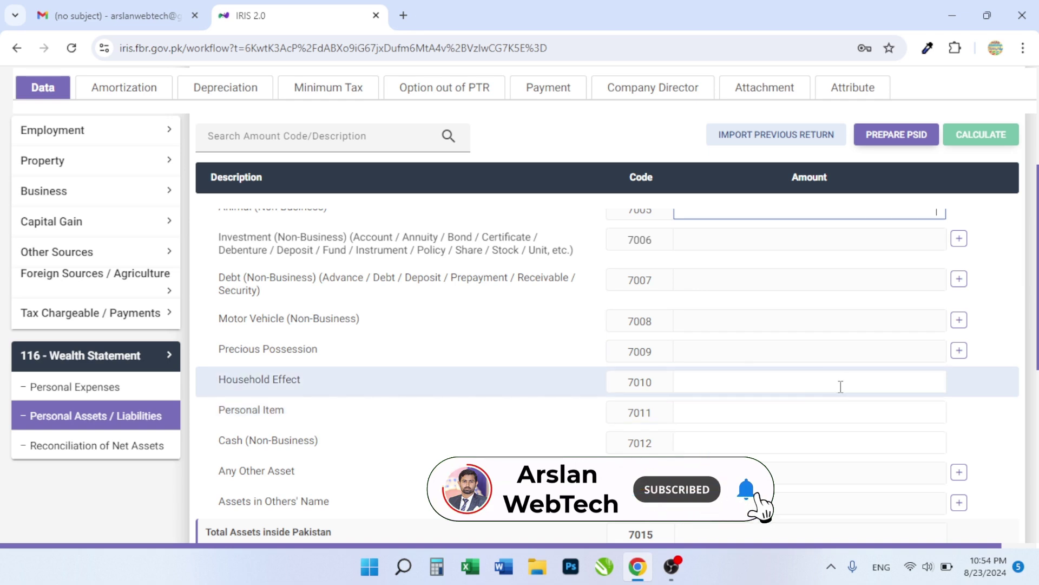
{"action": "scroll", "coordinate": [837, 385], "scroll_direction": "down", "scroll_amount": 1}
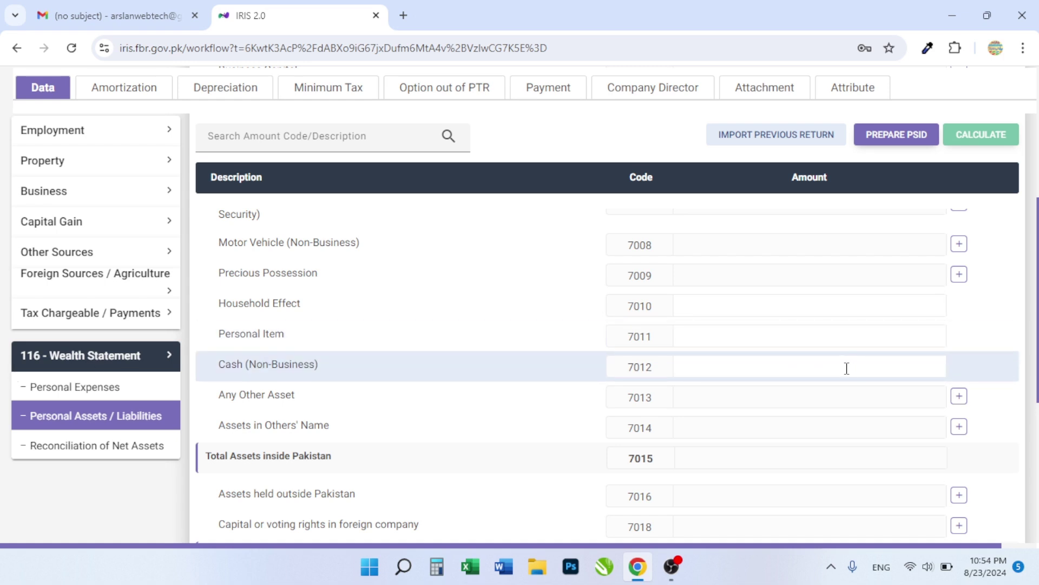
{"action": "scroll", "coordinate": [843, 373], "scroll_direction": "up", "scroll_amount": 1}
{"action": "scroll", "coordinate": [839, 373], "scroll_direction": "down", "scroll_amount": 3}
{"action": "scroll", "coordinate": [841, 377], "scroll_direction": "up", "scroll_amount": 4}
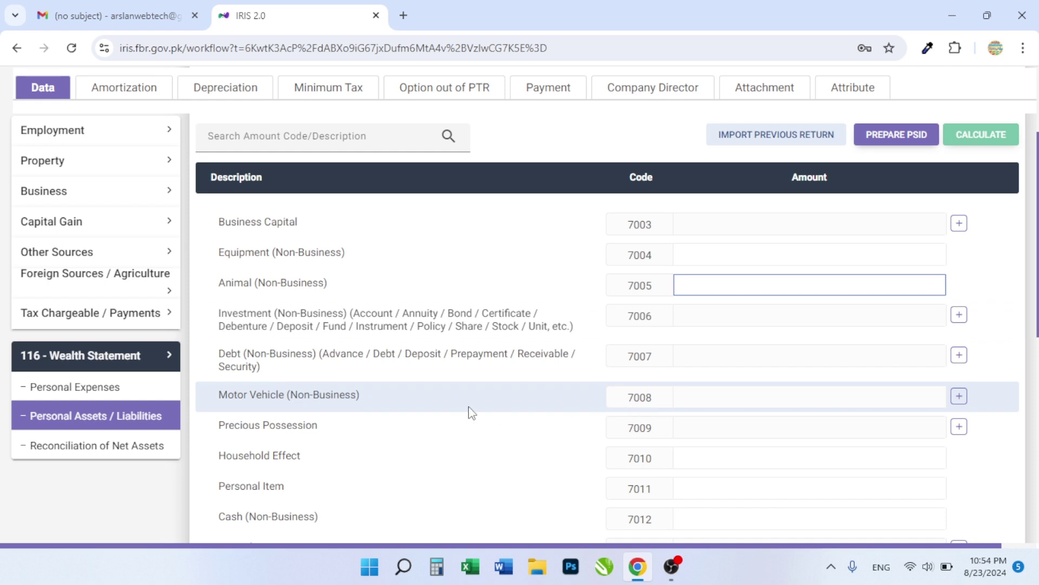
{"action": "scroll", "coordinate": [471, 411], "scroll_direction": "down", "scroll_amount": 2}
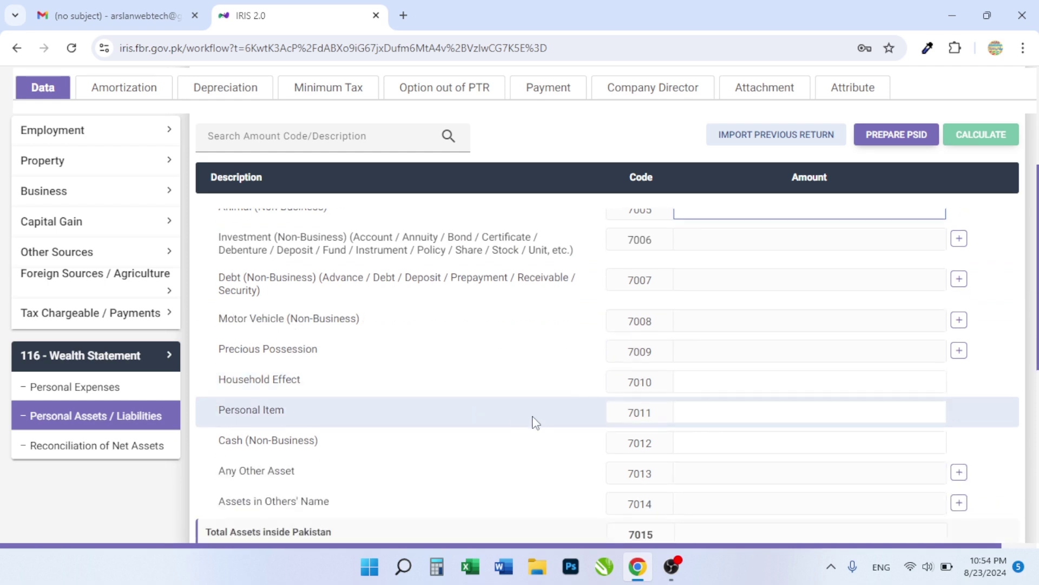
Add a Commercial, Industrial, Residential Property (Non-Business) entry under code 7002 with the address "aaa" and contents "233".
{"action": "scroll", "coordinate": [534, 421], "scroll_direction": "up", "scroll_amount": 4}
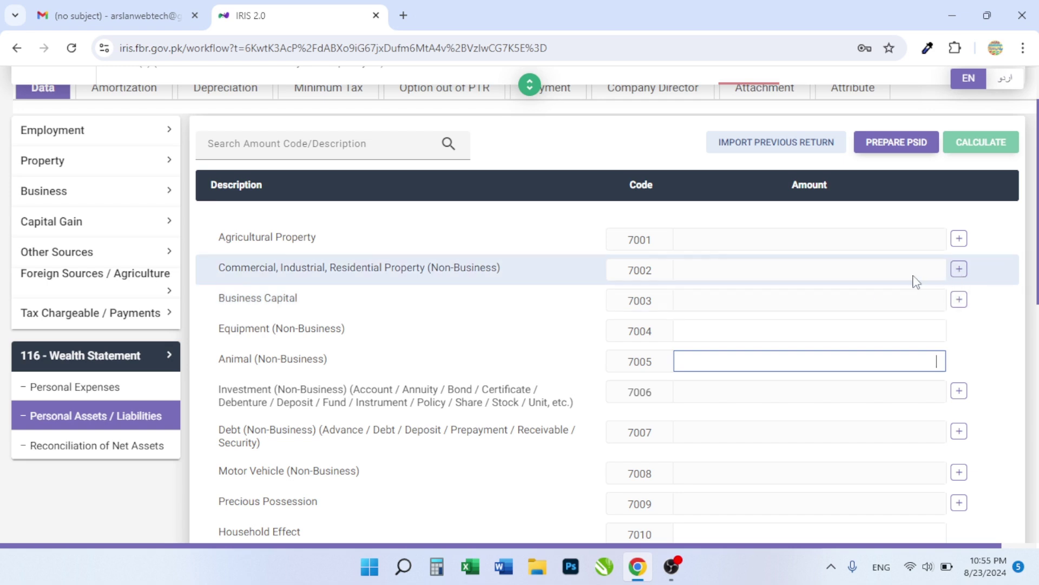
{"action": "left_click", "coordinate": [959, 269]}
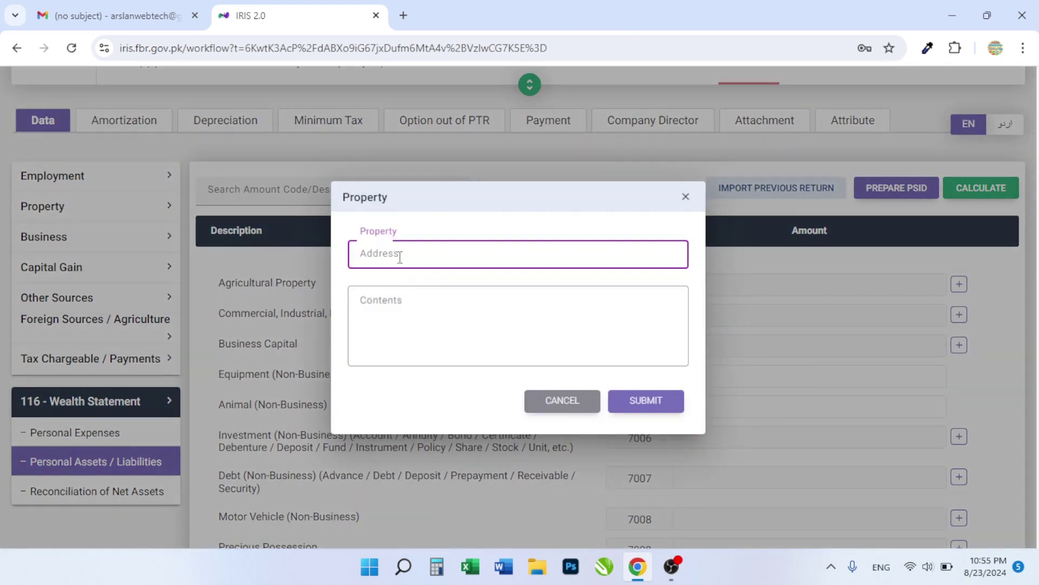
{"action": "type", "text": "aaa"}
{"action": "left_click", "coordinate": [407, 308]}
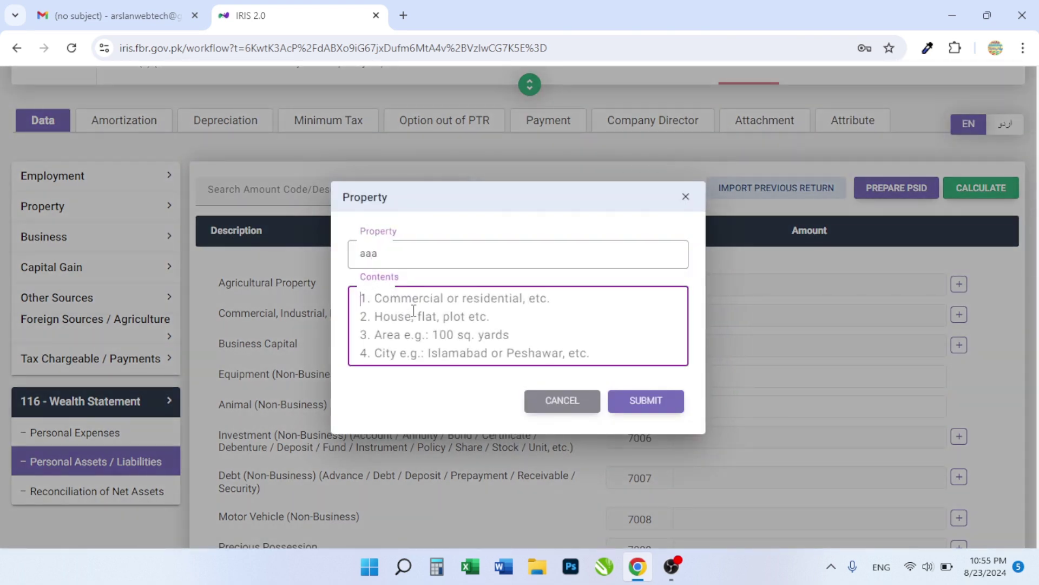
{"action": "type", "text": "233"}
{"action": "left_click", "coordinate": [650, 401]}
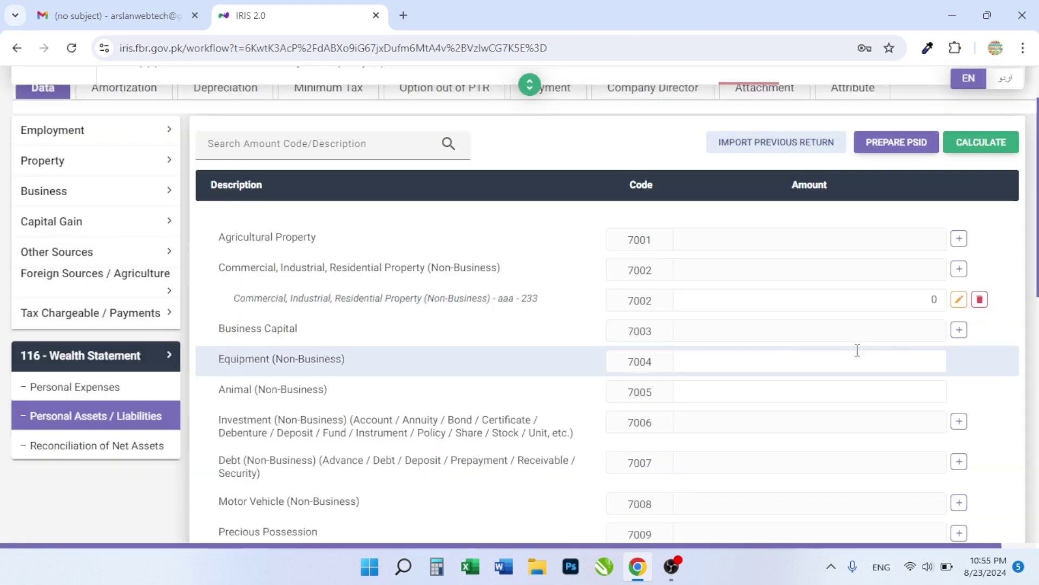
Set the new property entry's amount to 1,000,000 and recalculate the statement.
{"action": "double_click", "coordinate": [935, 300]}
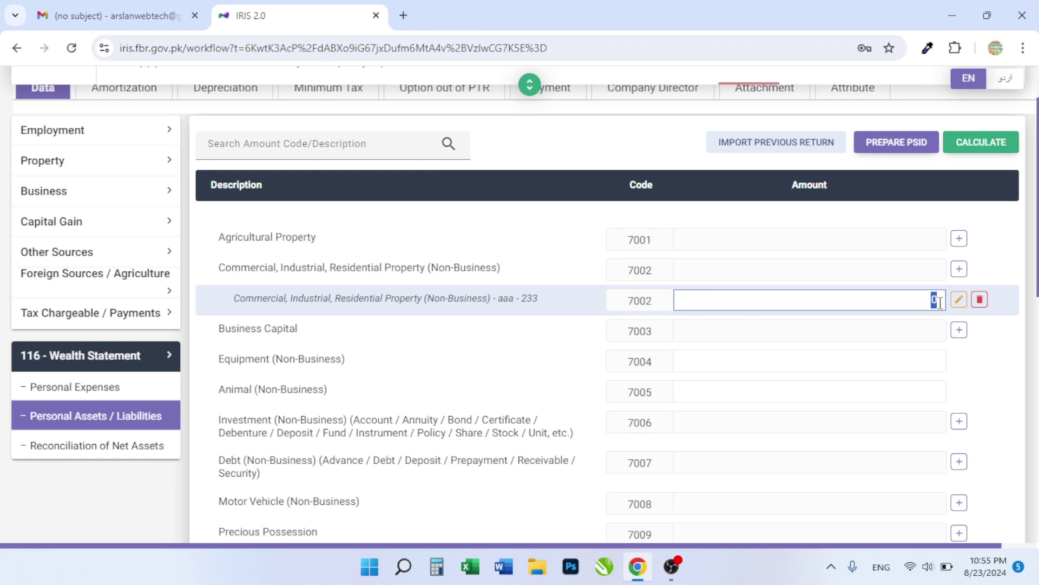
{"action": "key", "text": "BackSpace"}
{"action": "type", "text": "1000000"}
{"action": "left_click", "coordinate": [982, 142]}
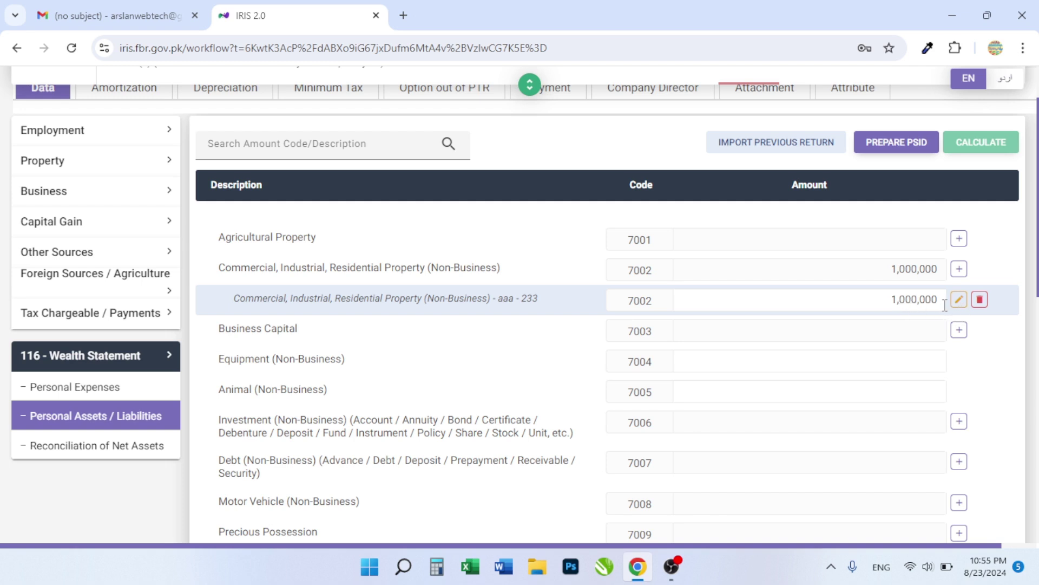
Change the property entry's amount under code 7002 to 1,400,000 and recalculate the statement.
{"action": "left_click", "coordinate": [905, 299]}
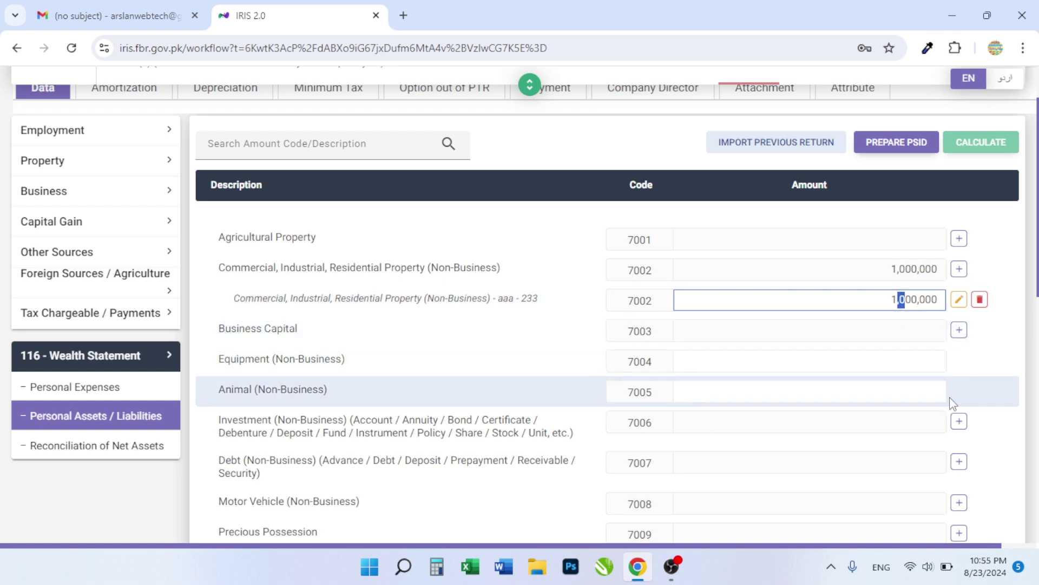
{"action": "type", "text": "4"}
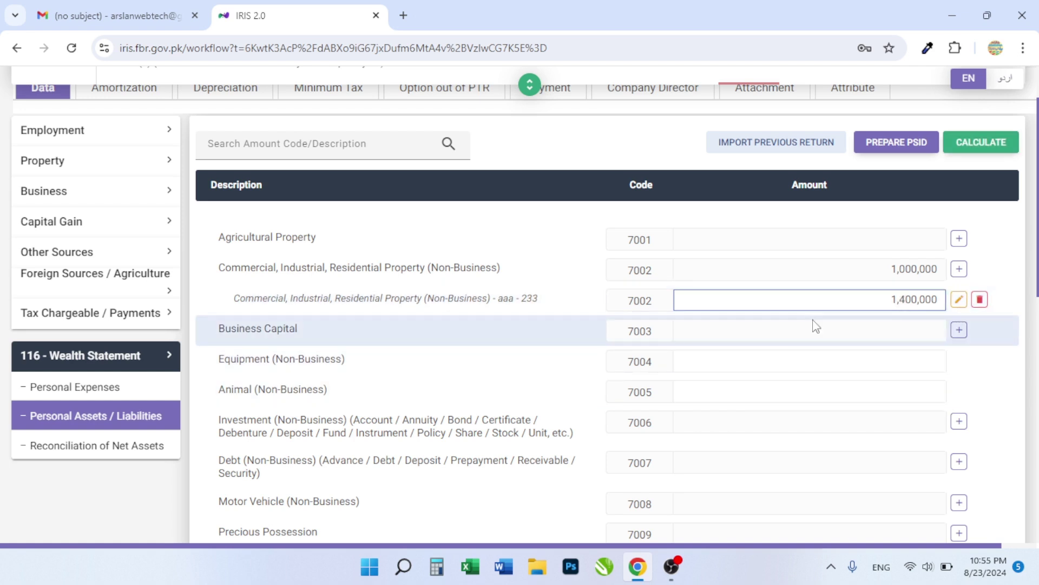
{"action": "left_click", "coordinate": [982, 144]}
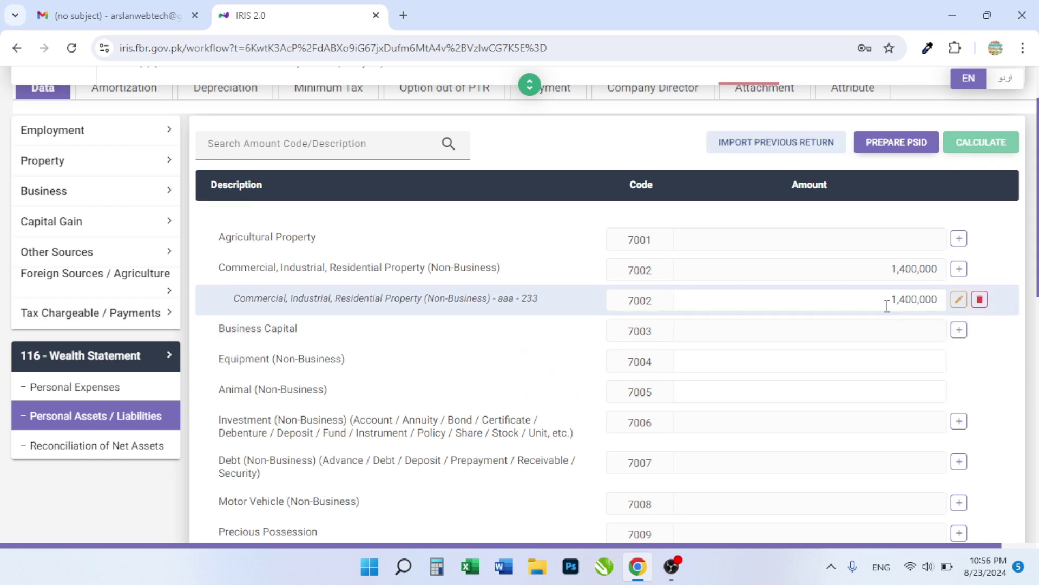
Examine the recalculated asset entries together with the total assets, total liabilities and current-year net assets.
{"action": "scroll", "coordinate": [810, 411], "scroll_direction": "down", "scroll_amount": 2}
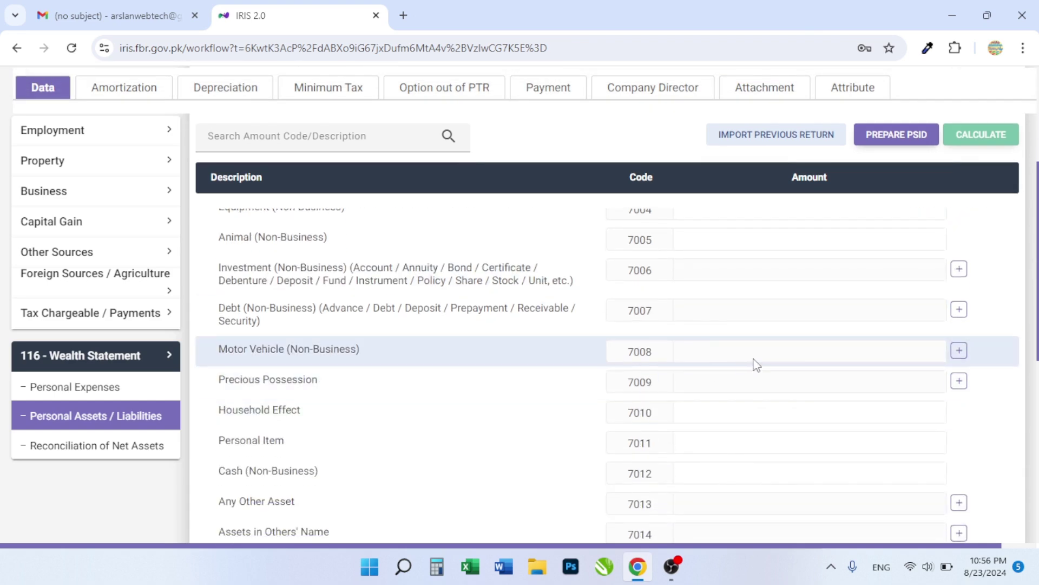
{"action": "scroll", "coordinate": [754, 365], "scroll_direction": "down", "scroll_amount": 4}
{"action": "scroll", "coordinate": [809, 401], "scroll_direction": "down", "scroll_amount": 3}
{"action": "scroll", "coordinate": [794, 408], "scroll_direction": "up", "scroll_amount": 8}
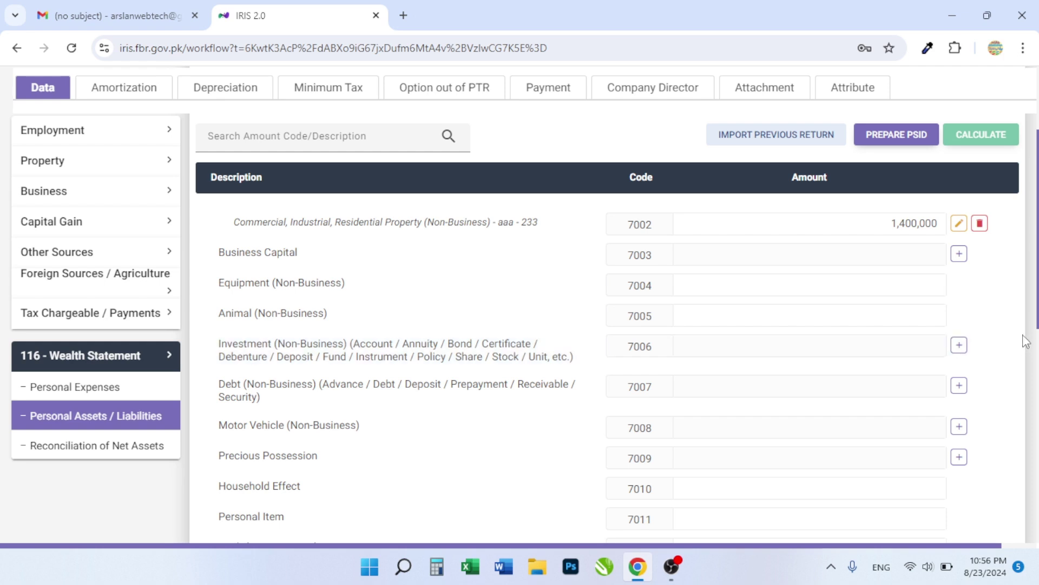
{"action": "scroll", "coordinate": [998, 344], "scroll_direction": "down", "scroll_amount": 1}
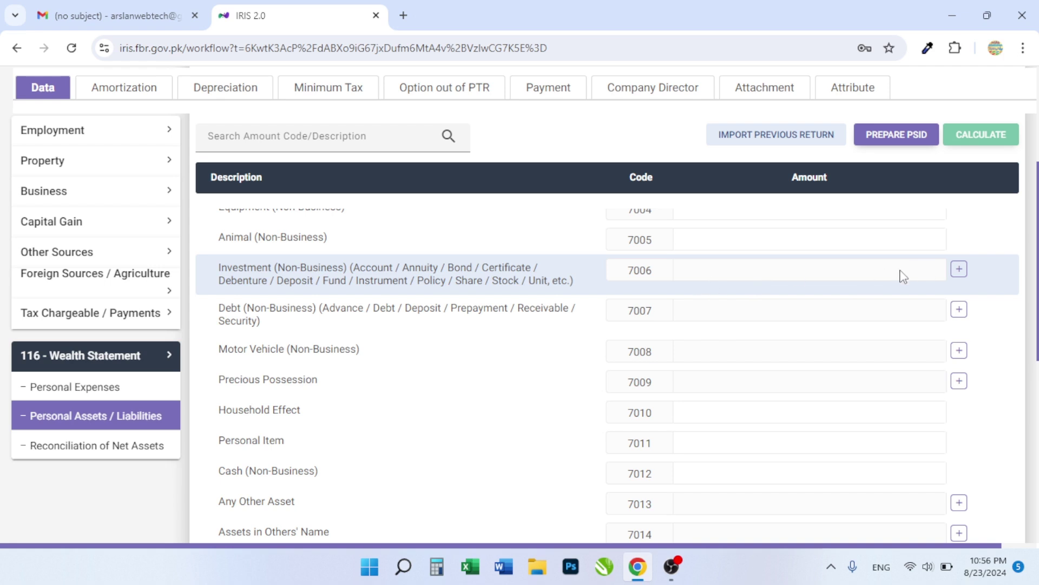
{"action": "scroll", "coordinate": [866, 297], "scroll_direction": "down", "scroll_amount": 5}
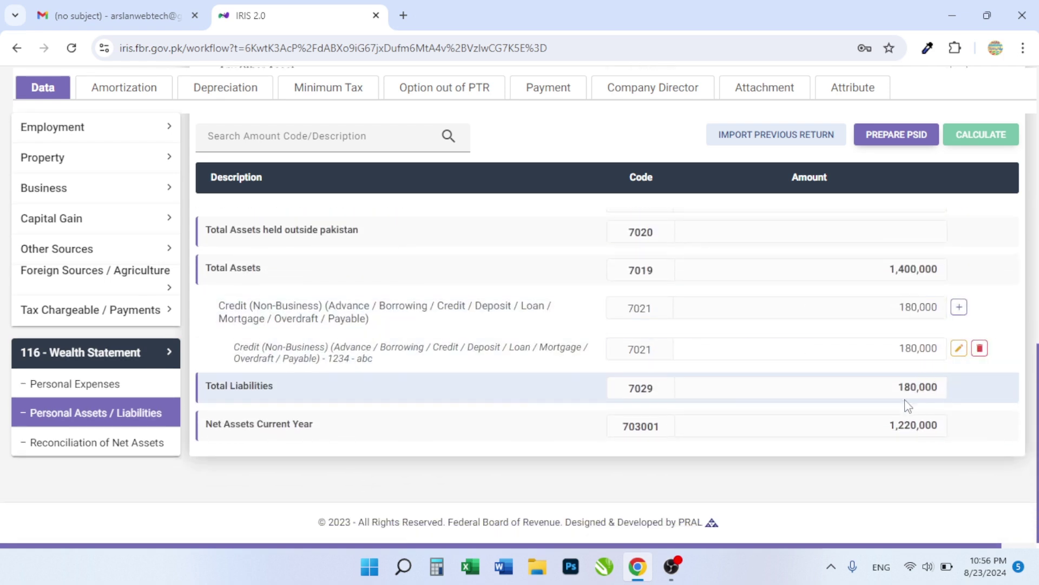
{"action": "scroll", "coordinate": [934, 390], "scroll_direction": "up", "scroll_amount": 10}
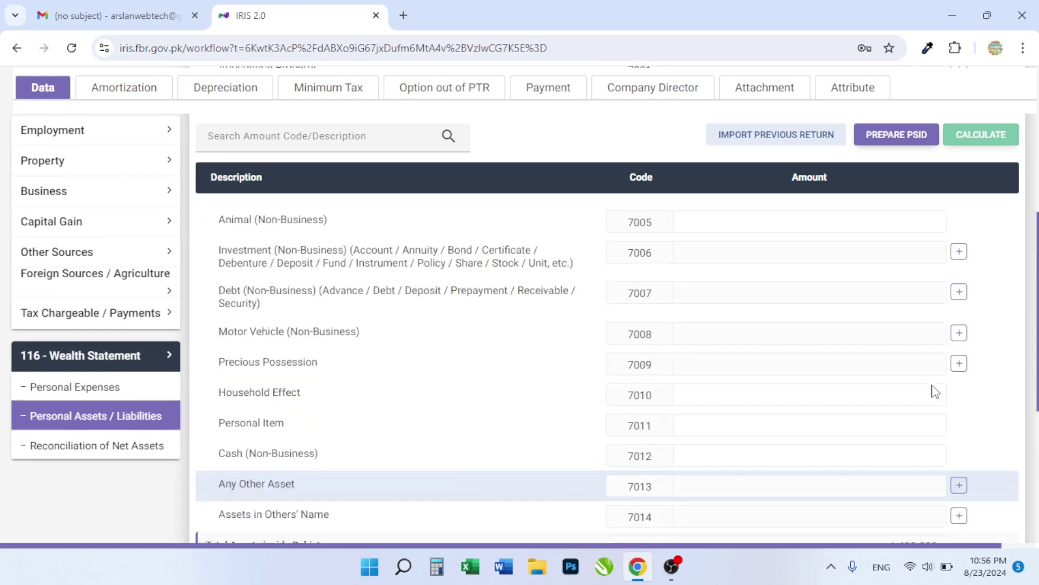
{"action": "scroll", "coordinate": [933, 386], "scroll_direction": "down", "scroll_amount": 1}
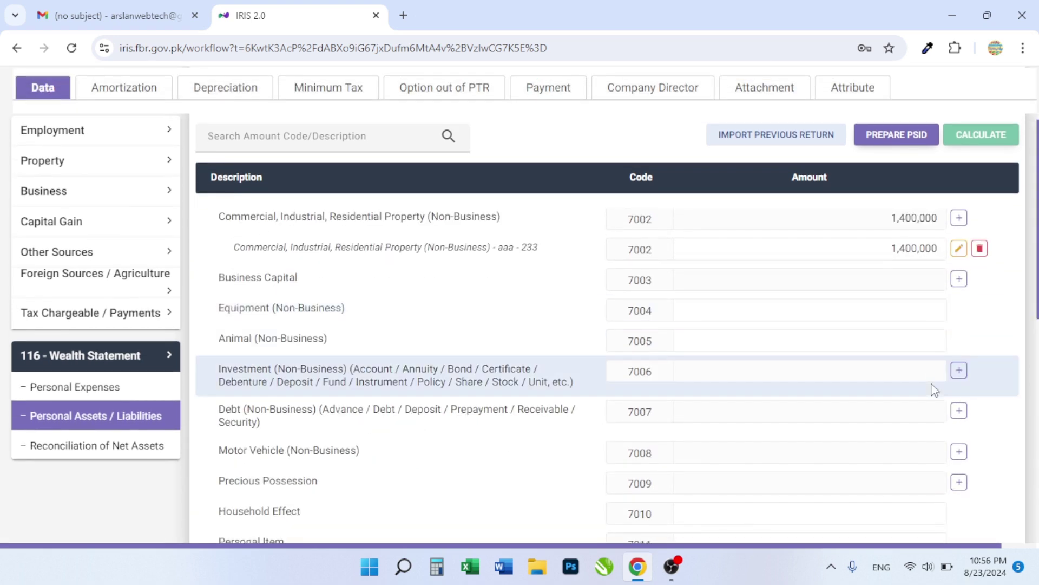